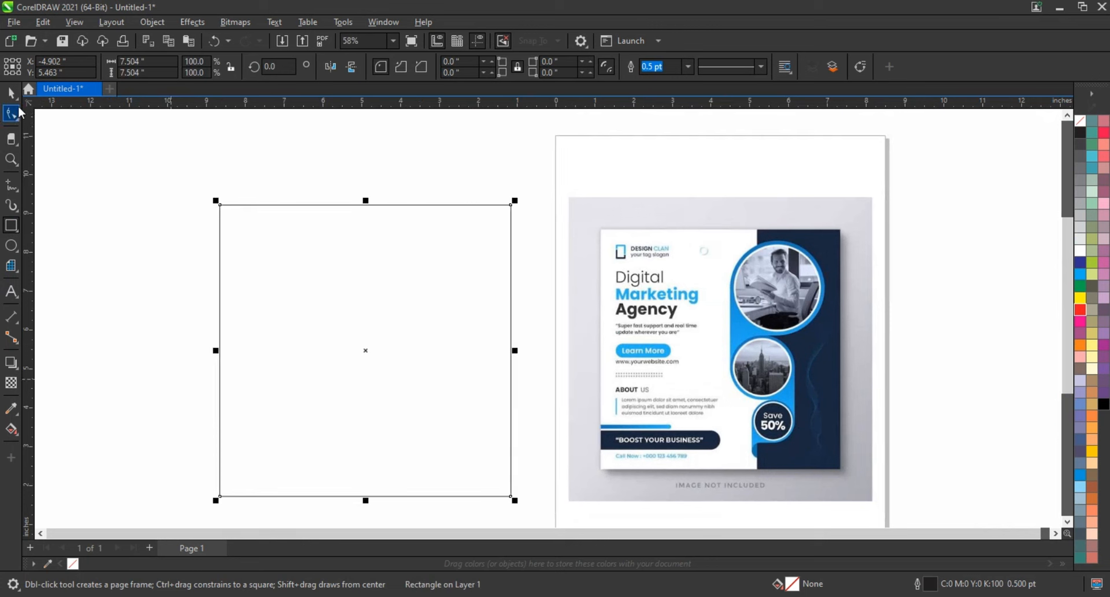
# - Set the square's outline width to 2.0 pt and deselect it
pyautogui.press('space')
pyautogui.click(688, 67)
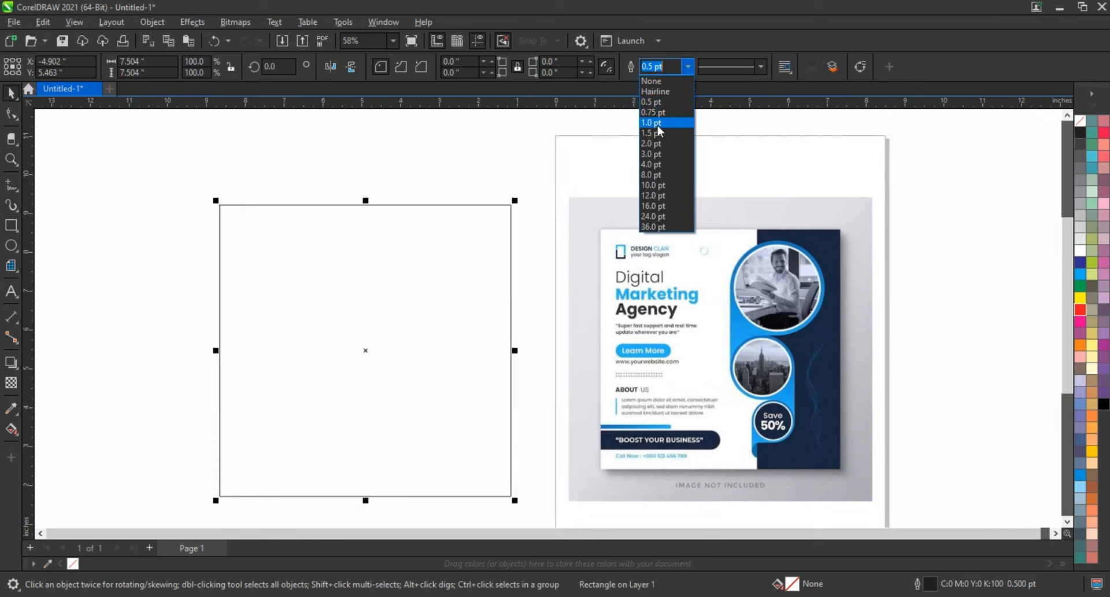
pyautogui.click(659, 144)
pyautogui.click(277, 190)
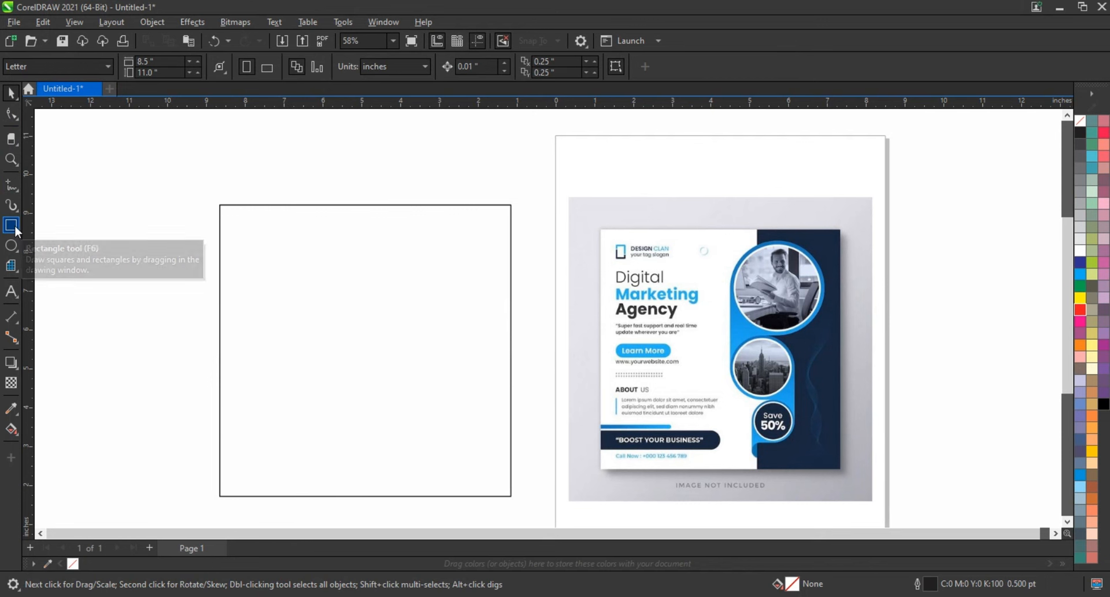
# - Draw a straight vertical line about 8.19 in long through the square, slightly right of its centre, extending past both edges
pyautogui.click(11, 185)
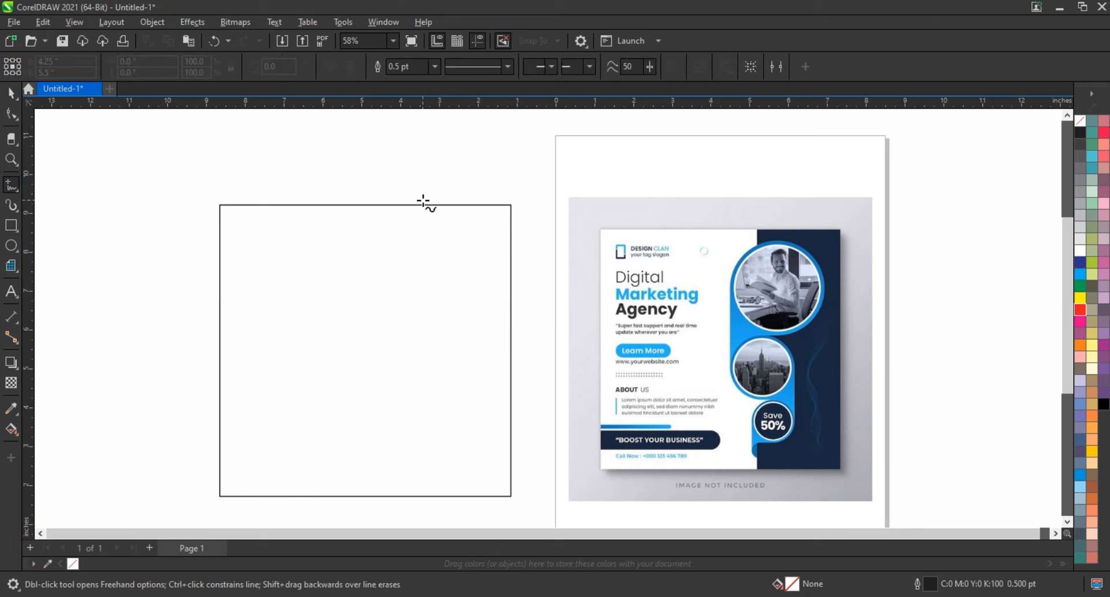
pyautogui.click(388, 192)
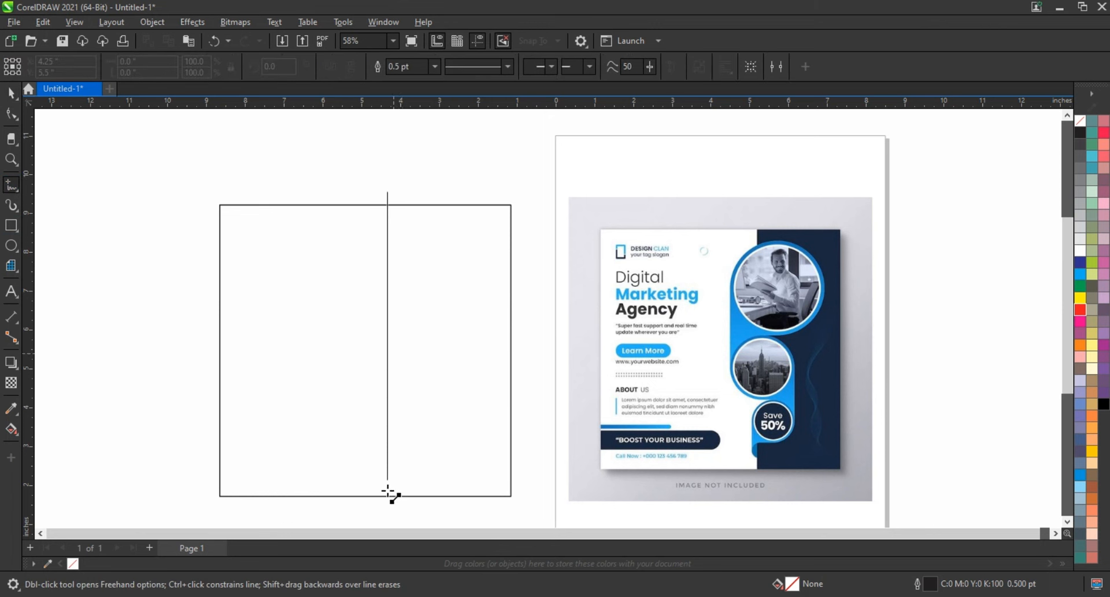
pyautogui.click(388, 511)
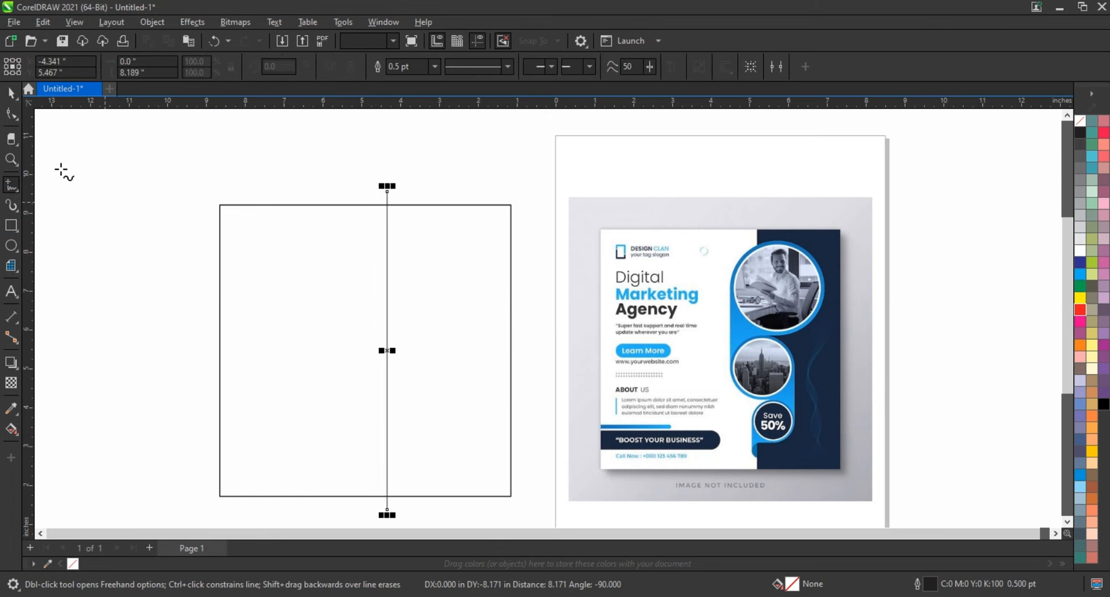
# - Lengthen the vertical line to about 8.8 in, shift it slightly right, and centre it vertically on the square
pyautogui.press('space')
pyautogui.moveTo(387, 179); pyautogui.dragTo(386, 172)
pyautogui.moveTo(389, 283); pyautogui.dragTo(402, 287)
pyautogui.keyDown('shift'); pyautogui.click(436, 281); pyautogui.keyUp('shift')
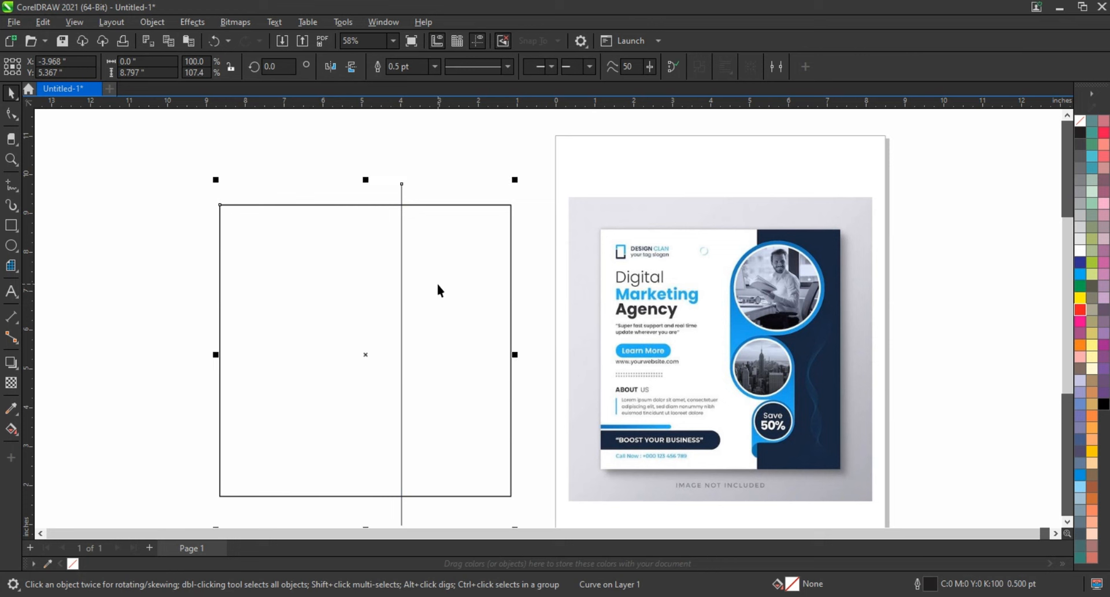
pyautogui.click(225, 298)
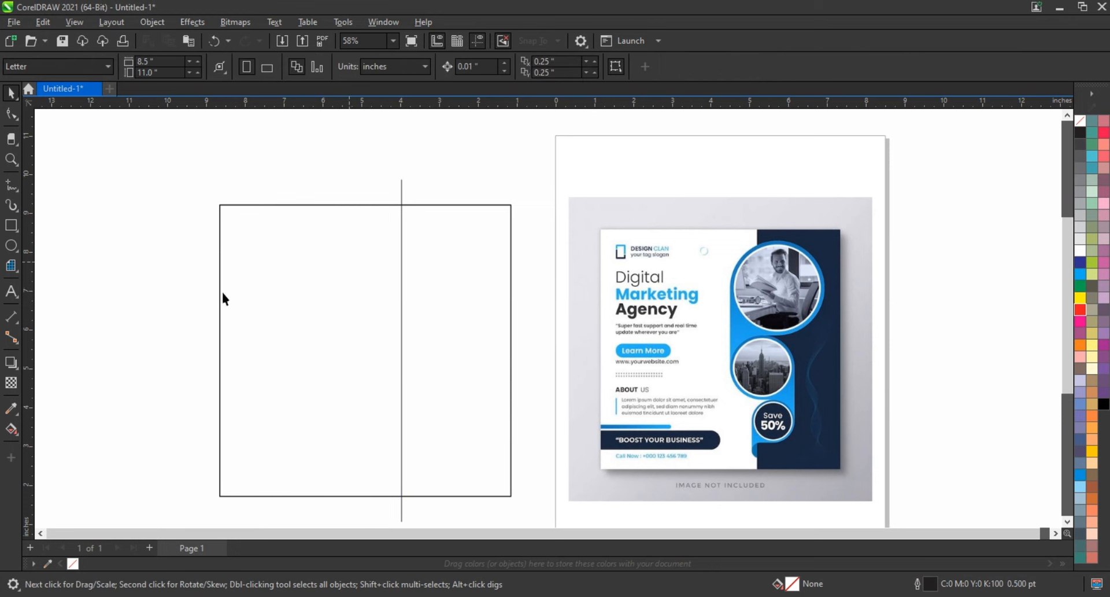
# - Draw a circle about 2.97 in across over the line in the square's upper right area and shift it slightly left
pyautogui.click(11, 245)
pyautogui.moveTo(362, 224); pyautogui.dragTo(477, 339)
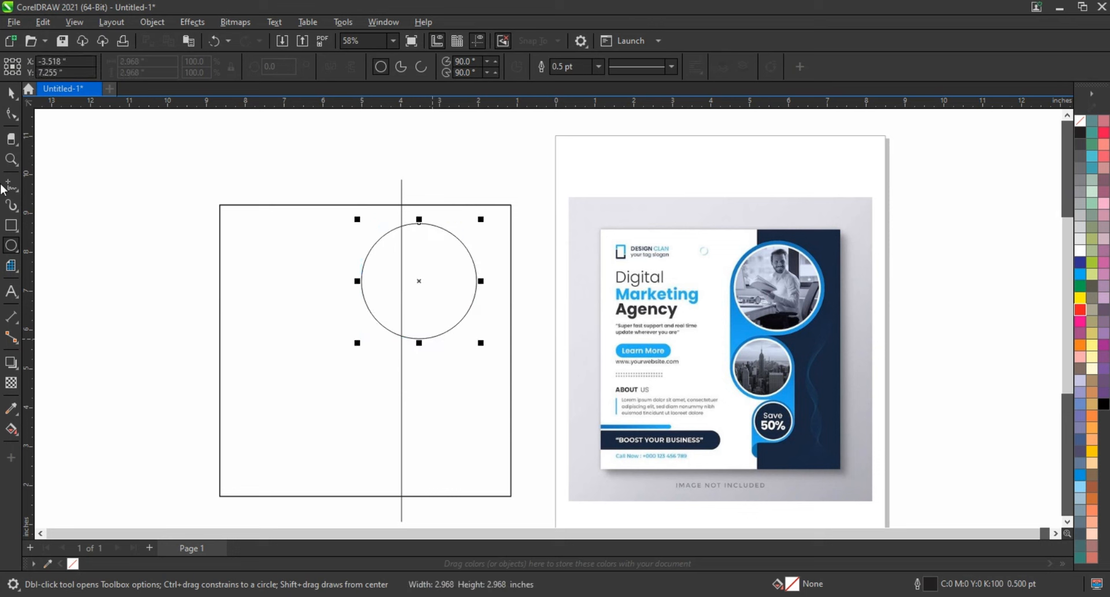
pyautogui.press('space')
pyautogui.moveTo(376, 282); pyautogui.dragTo(368, 281)
# - Make a concentric copy of the circle scaled to about 90.4% and group the two circles
pyautogui.moveTo(476, 220); pyautogui.dragTo(470, 224)
pyautogui.rightClick(470, 225)
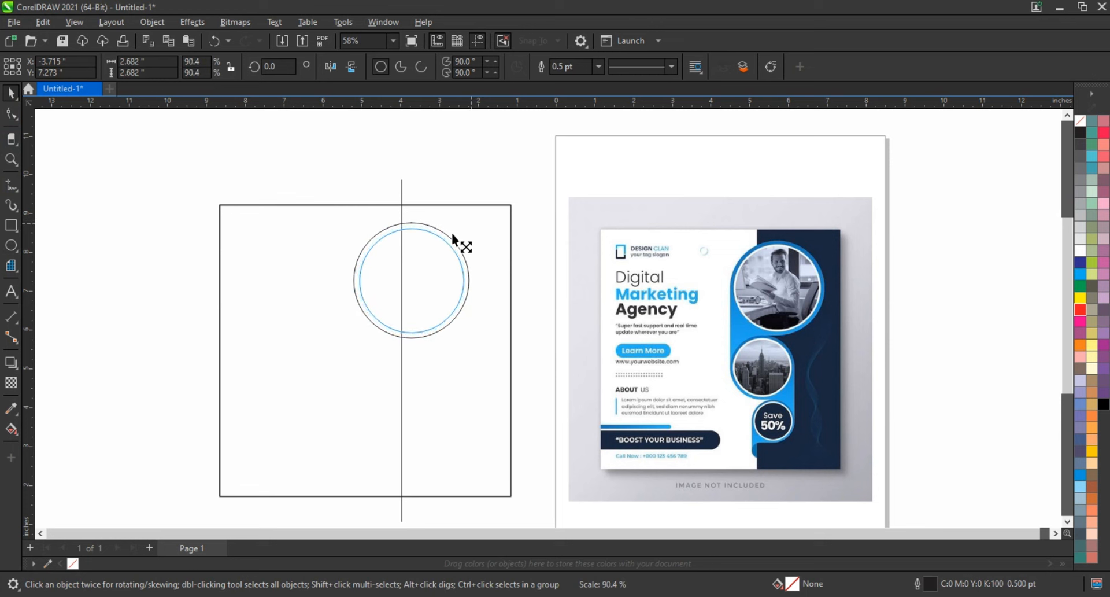
pyautogui.moveTo(186, 208); pyautogui.dragTo(491, 349)
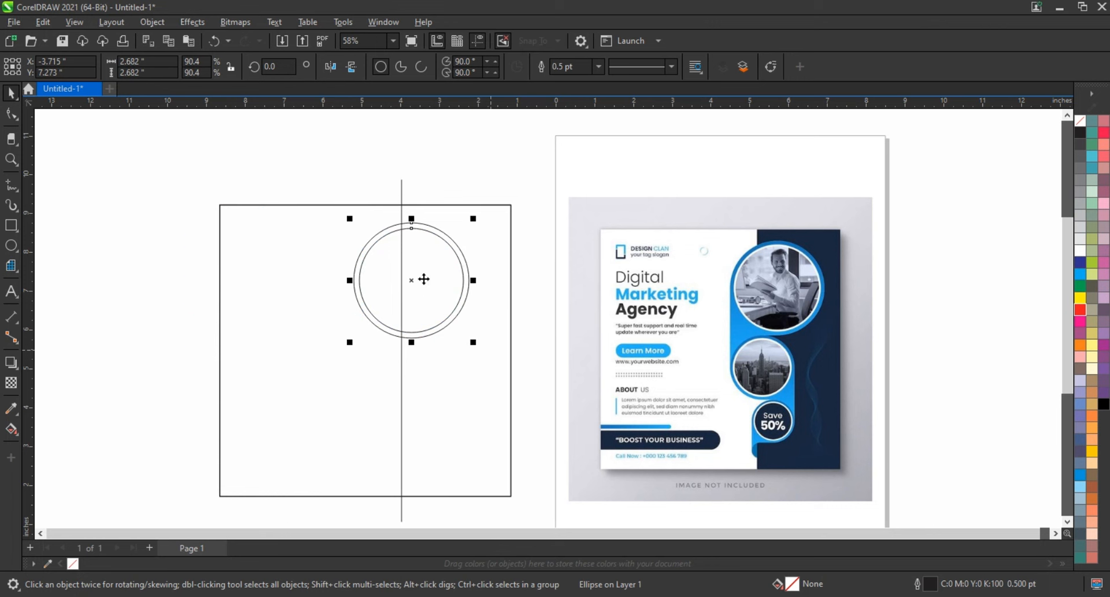
# - Copy the circle pair below the original, scale it to about 2.32 in across, and align both pairs' left edges
pyautogui.moveTo(419, 270); pyautogui.dragTo(427, 405)
pyautogui.rightClick(427, 404)
pyautogui.moveTo(473, 464); pyautogui.dragTo(448, 447)
pyautogui.moveTo(123, 322); pyautogui.dragTo(461, 465)
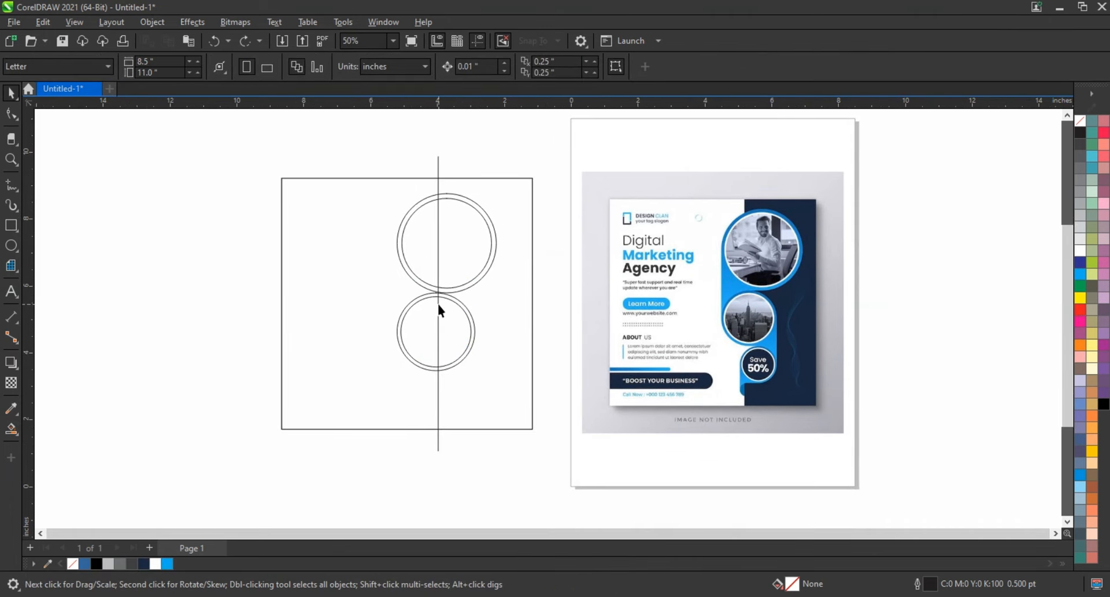
# - Duplicate the vertical line and align the copy with the circles' left edge
pyautogui.click(438, 305)
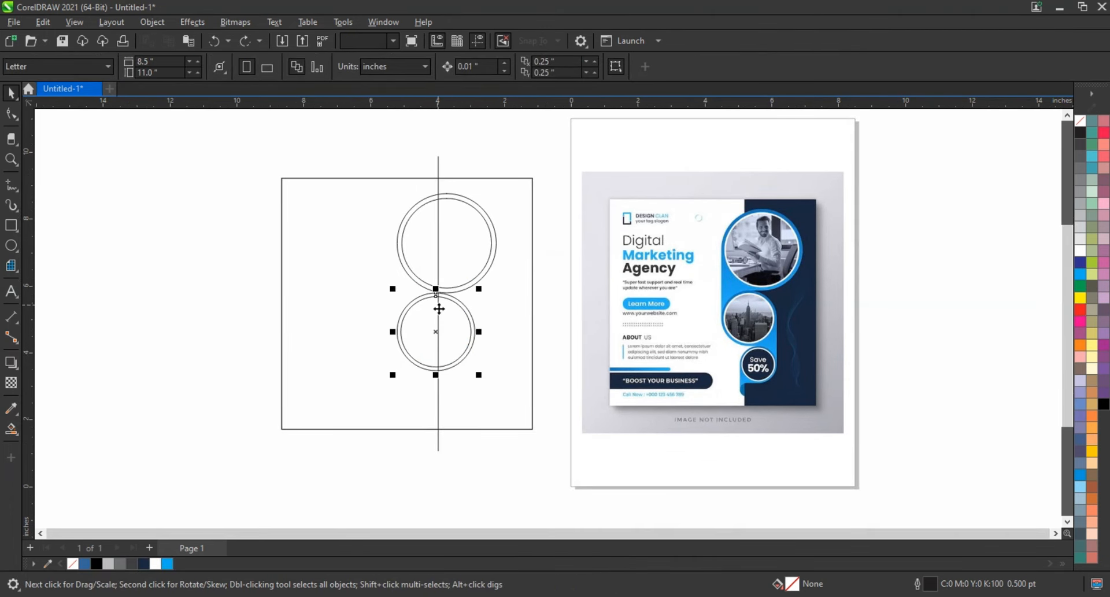
pyautogui.click(438, 166)
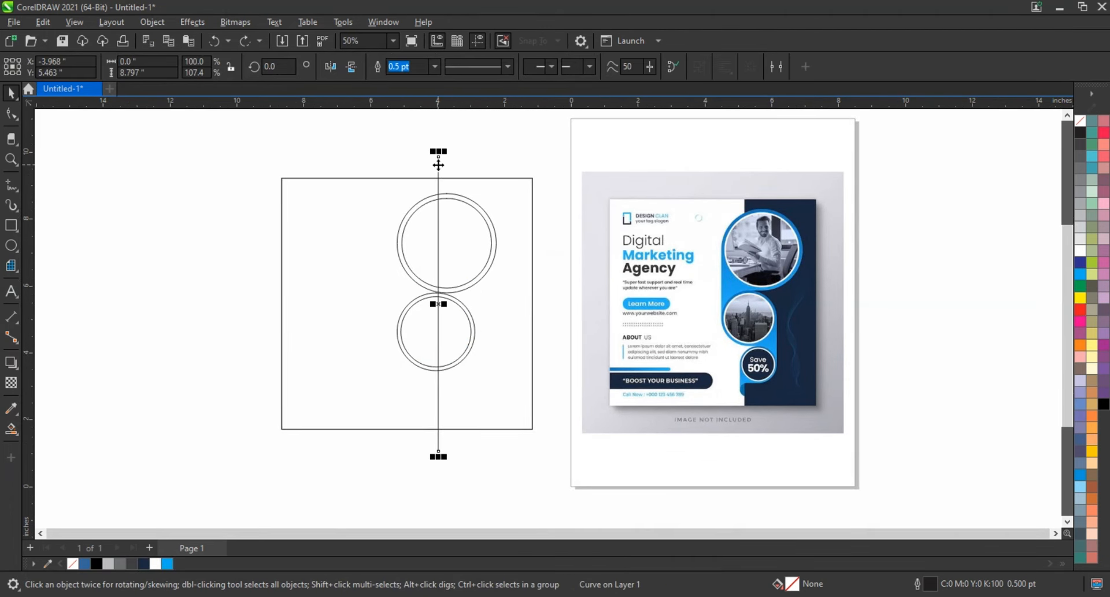
pyautogui.keyDown('shift'); pyautogui.click(404, 222); pyautogui.keyUp('shift')
pyautogui.press('l')
pyautogui.click(322, 125)
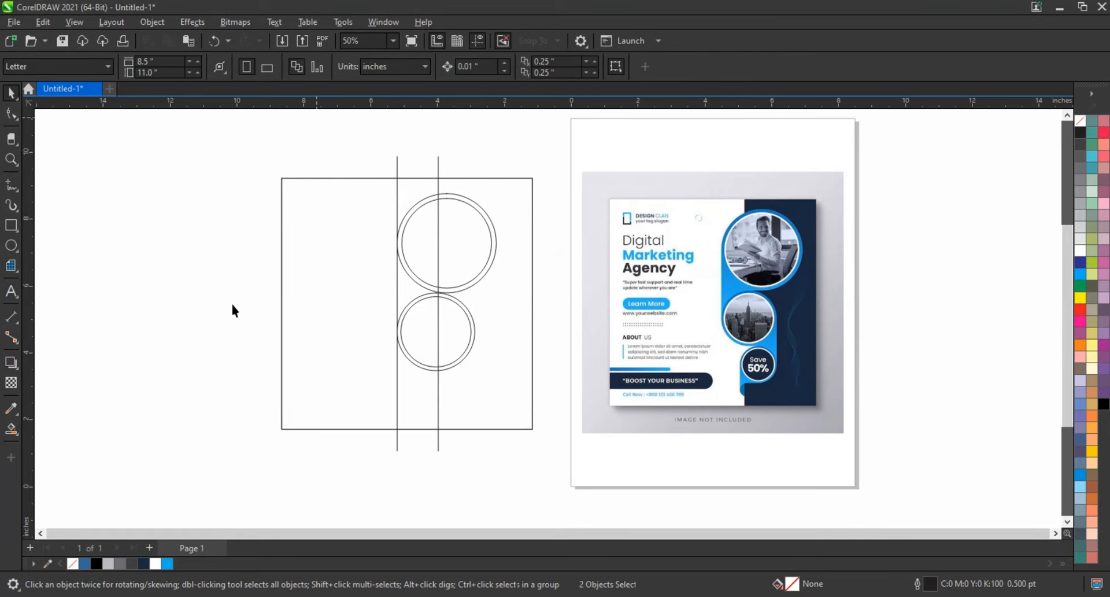
# - Use Smart Fill to fill the left gap between the circle pairs and both parts of the large ring with blue
pyautogui.moveTo(588, 431); pyautogui.dragTo(588, 430)
pyautogui.scroll(2, 293, 314)
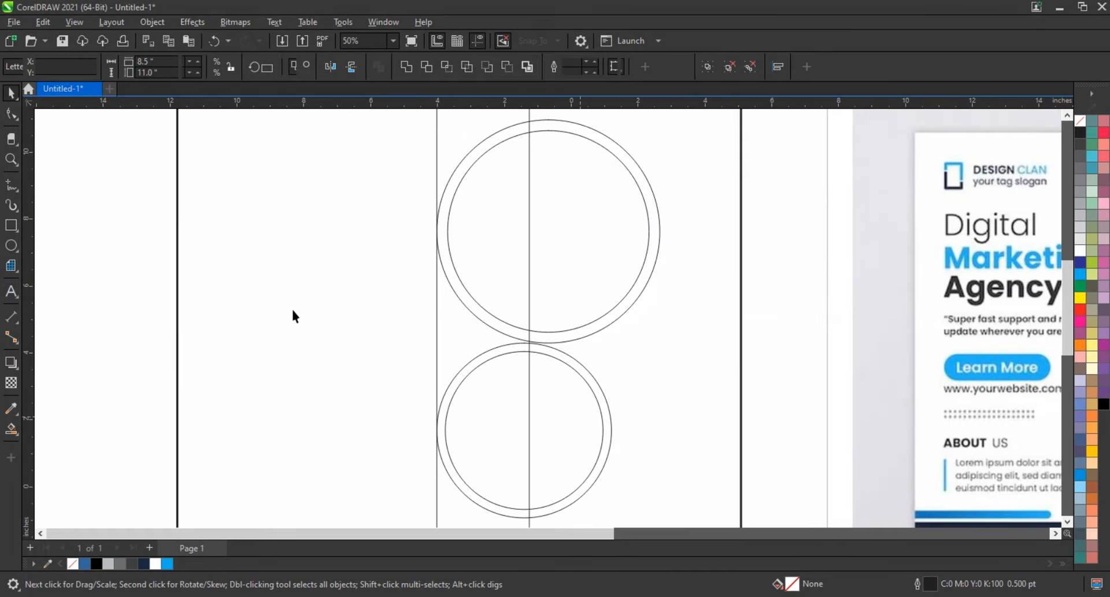
pyautogui.scroll(-1, 186, 351)
pyautogui.moveTo(519, 482); pyautogui.dragTo(518, 482)
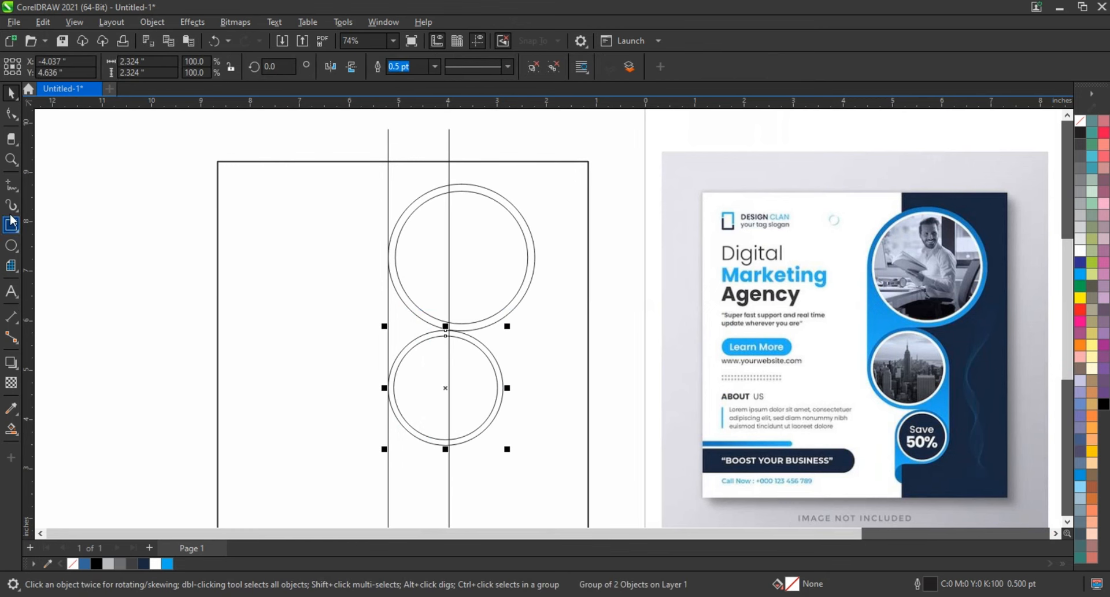
pyautogui.click(13, 162)
pyautogui.moveTo(635, 435); pyautogui.dragTo(659, 460)
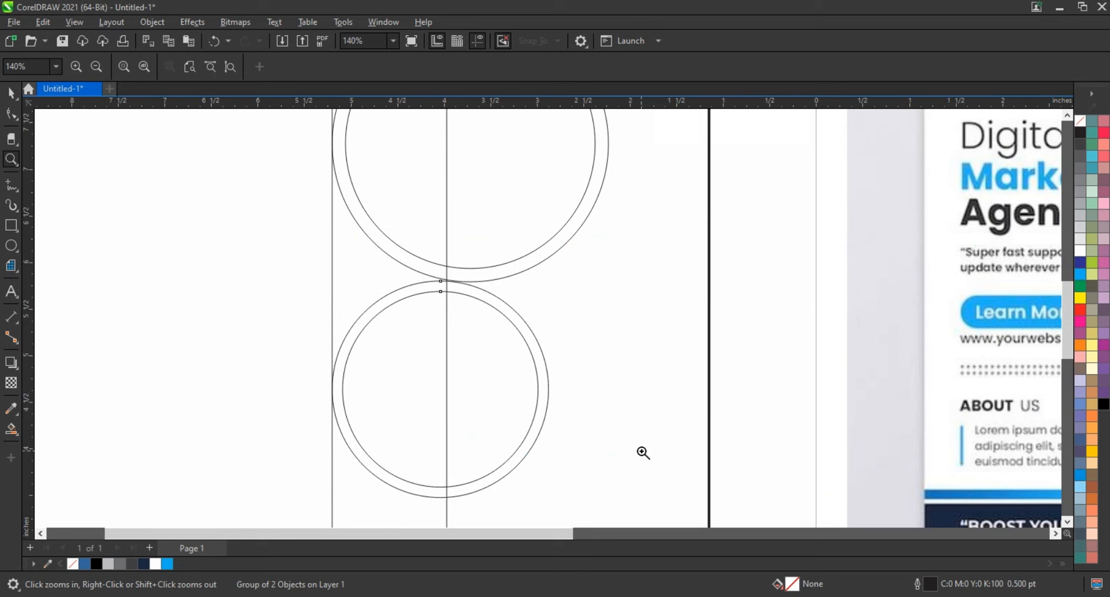
pyautogui.click(12, 432)
pyautogui.click(378, 280)
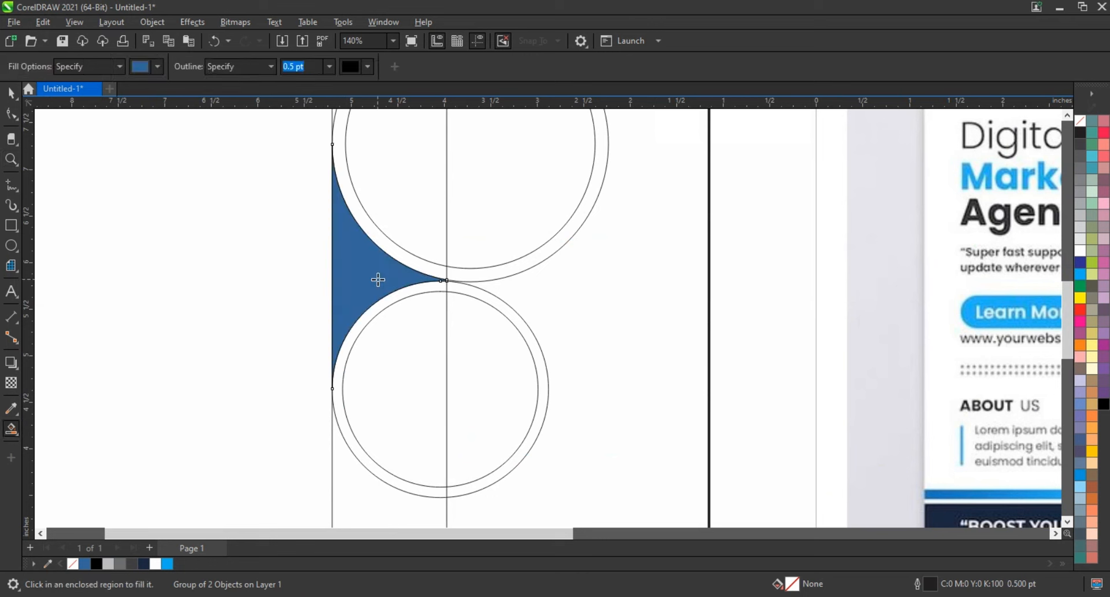
pyautogui.click(456, 274)
pyautogui.click(437, 270)
pyautogui.scroll(-3, 449, 333)
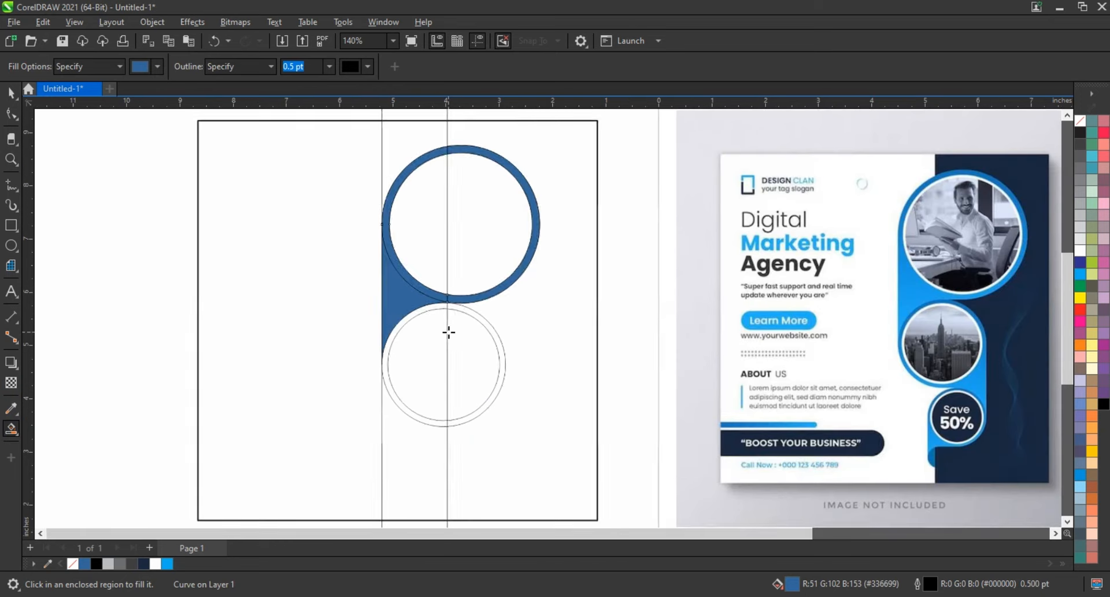
# - Weld the filled gap and both parts of the large ring into one shape
pyautogui.click(11, 91)
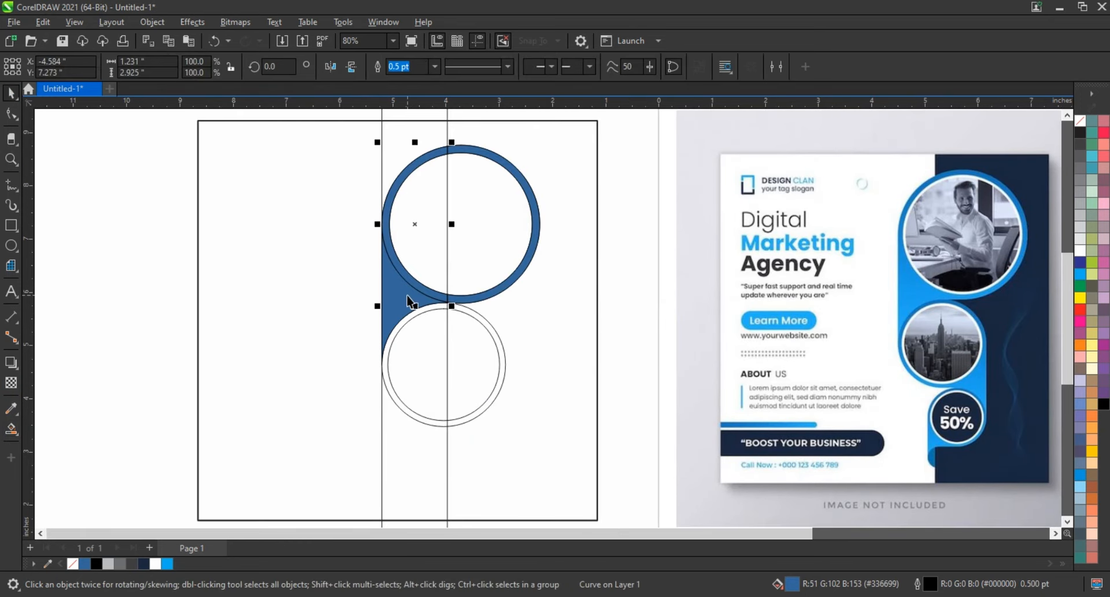
pyautogui.keyDown('shift'); pyautogui.click(408, 297); pyautogui.keyUp('shift')
pyautogui.keyDown('shift'); pyautogui.click(479, 296); pyautogui.keyUp('shift')
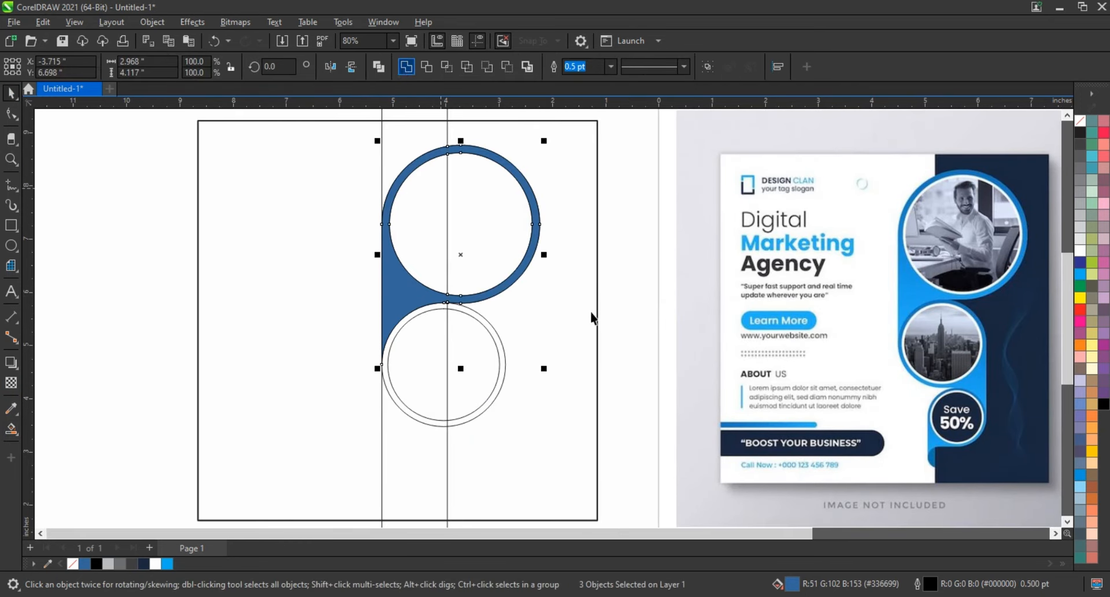
pyautogui.scroll(-3, 614, 335)
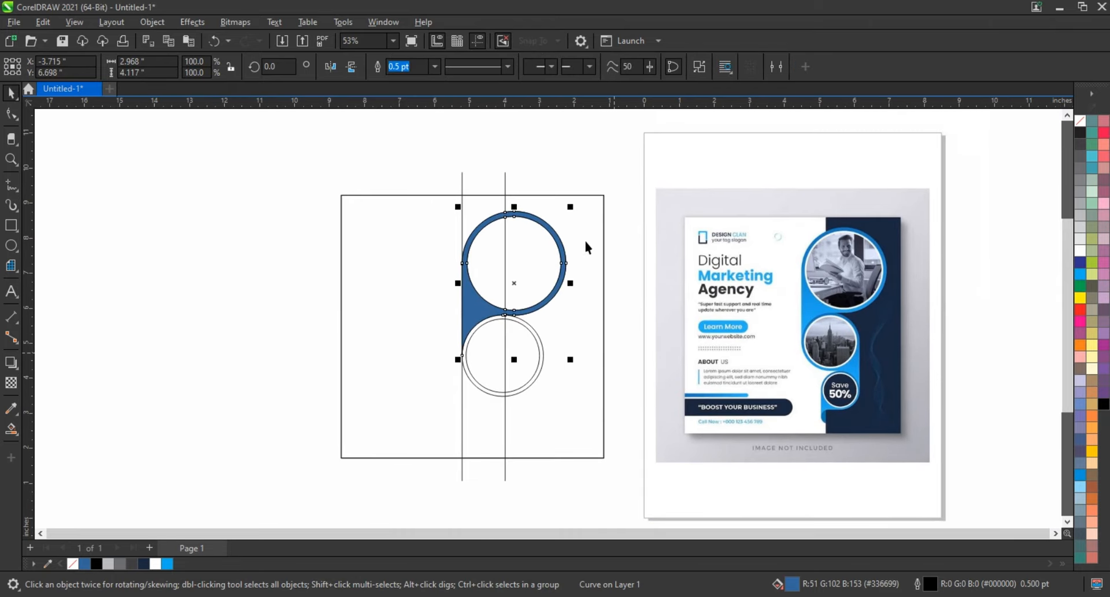
pyautogui.click(523, 170)
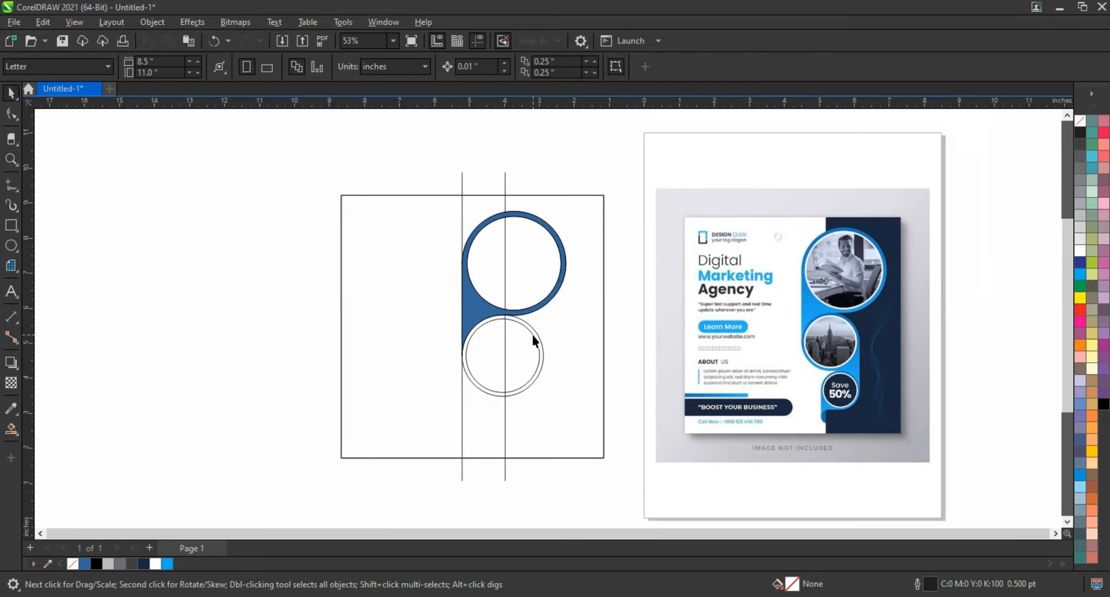
# - Delete the vertical line at the circles' left edge and the lower pair of circles
pyautogui.click(505, 344)
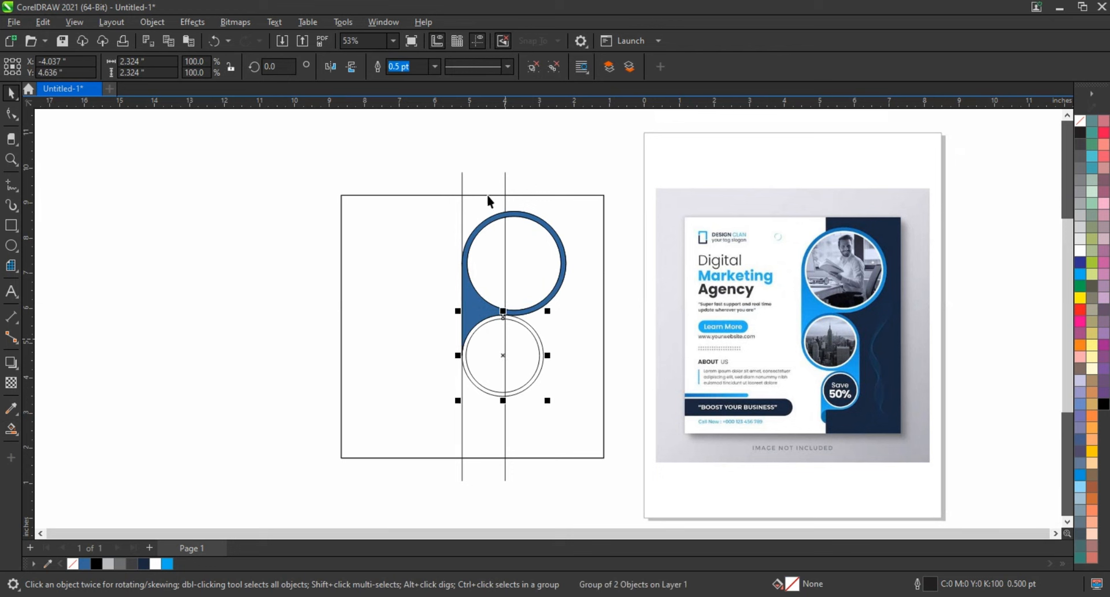
pyautogui.click(463, 187)
pyautogui.press('Delete')
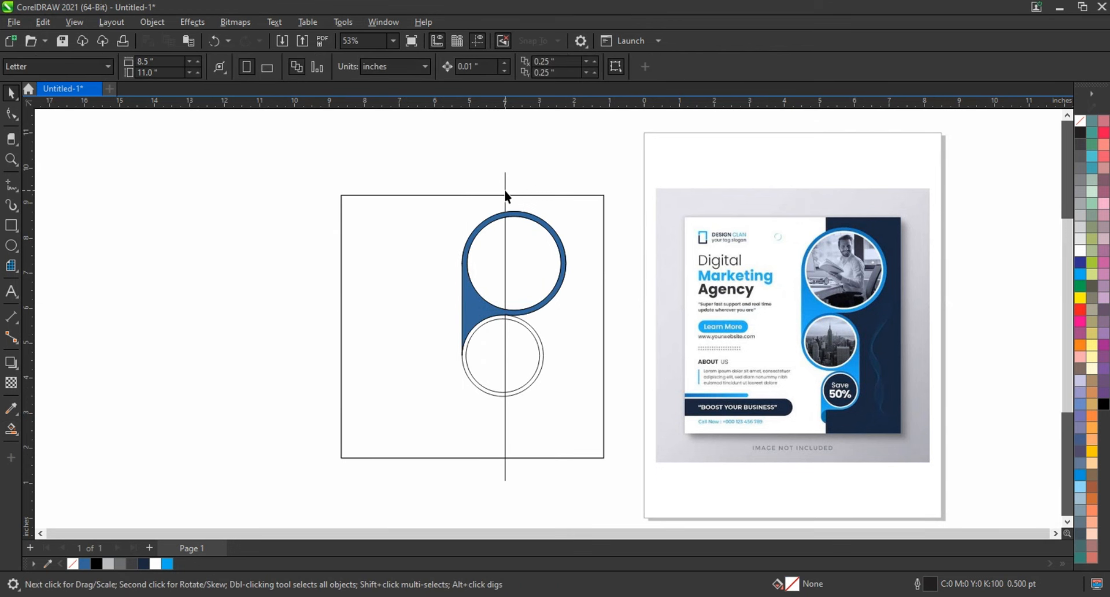
pyautogui.click(527, 324)
pyautogui.press('Delete')
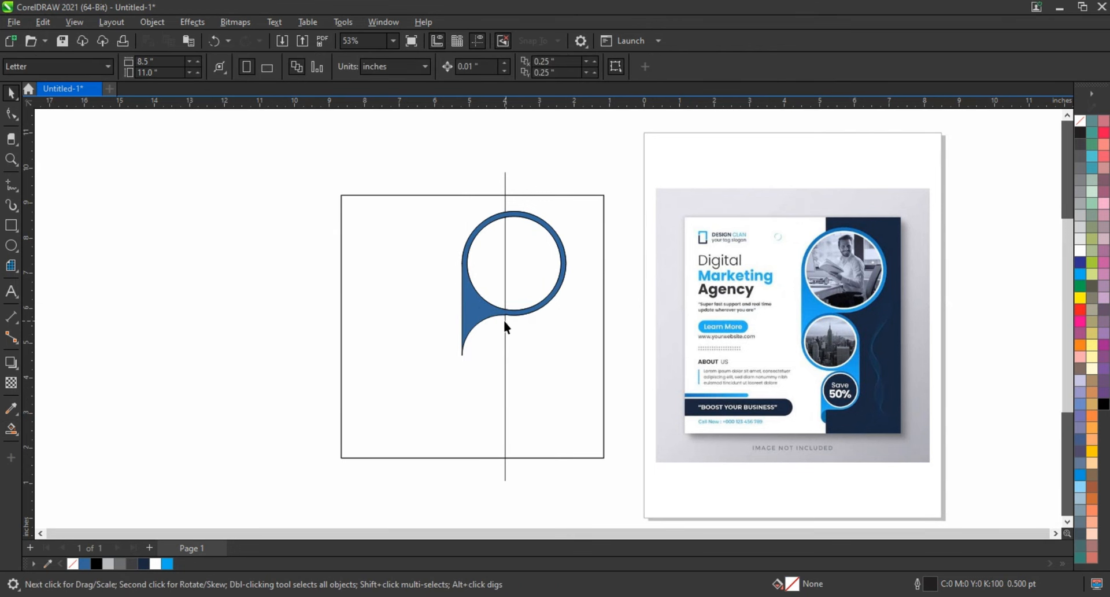
pyautogui.click(536, 279)
pyautogui.moveTo(376, 154); pyautogui.dragTo(578, 322)
pyautogui.click(574, 328)
# - Copy the remaining vertical line about 0.6 in to the right and centre the copy vertically on the square
pyautogui.moveTo(505, 356); pyautogui.dragTo(526, 358)
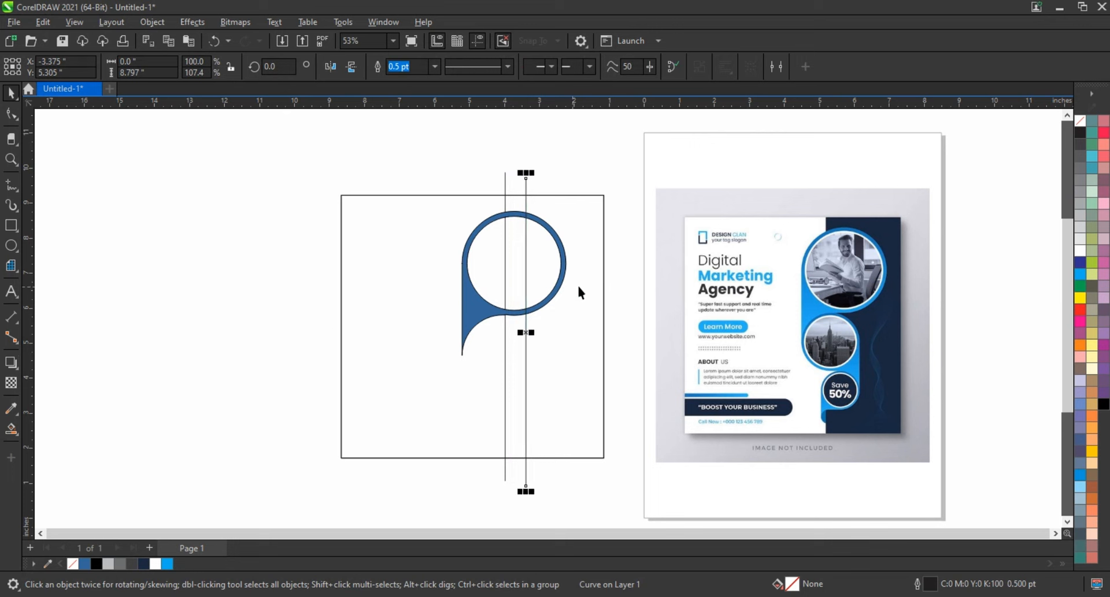
pyautogui.keyDown('shift'); pyautogui.click(604, 199); pyautogui.keyUp('shift')
pyautogui.press('e')
pyautogui.click(608, 188)
# - Copy the blue ring shape rotated 180° to the lower left and align its right edge with the second vertical line
pyautogui.click(555, 236)
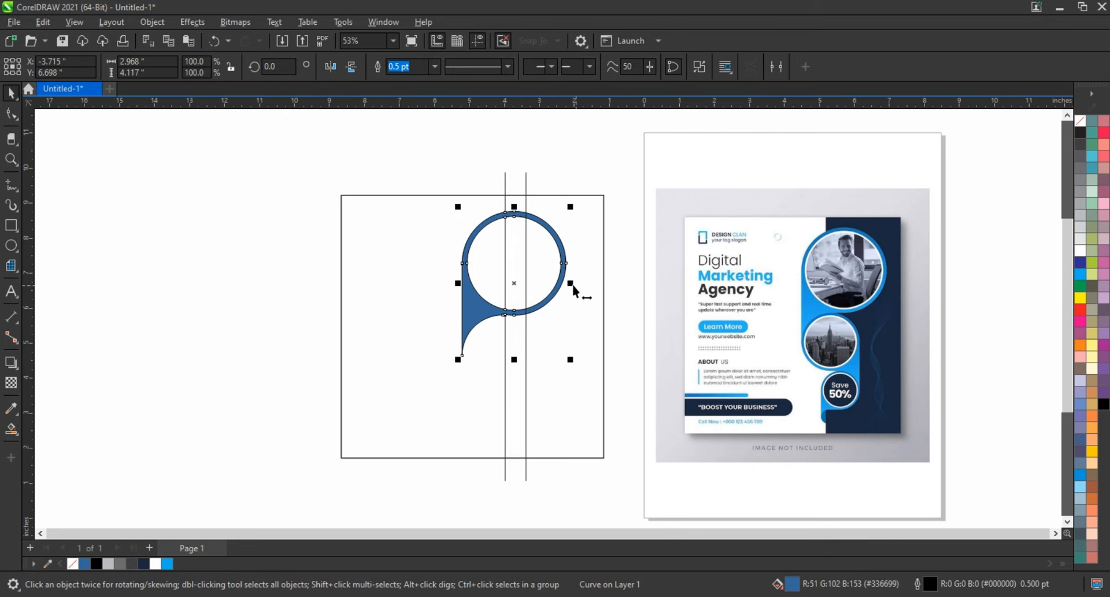
pyautogui.moveTo(571, 284); pyautogui.dragTo(454, 356)
pyautogui.keyDown('shift'); pyautogui.click(525, 340); pyautogui.keyUp('shift')
pyautogui.press('r')
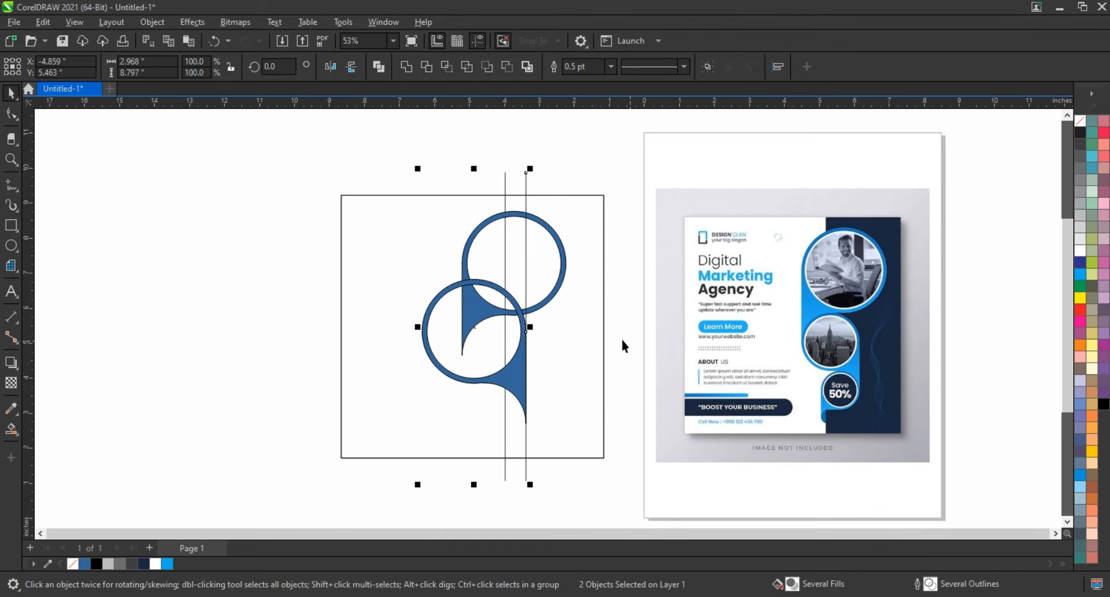
# - Scale the rotated copy to about 2.22 × 3.08 in and fit its ring into the curve below the large ring
pyautogui.click(524, 389)
pyautogui.moveTo(418, 279); pyautogui.dragTo(448, 317)
pyautogui.moveTo(517, 379); pyautogui.dragTo(577, 365)
pyautogui.scroll(2, 528, 374)
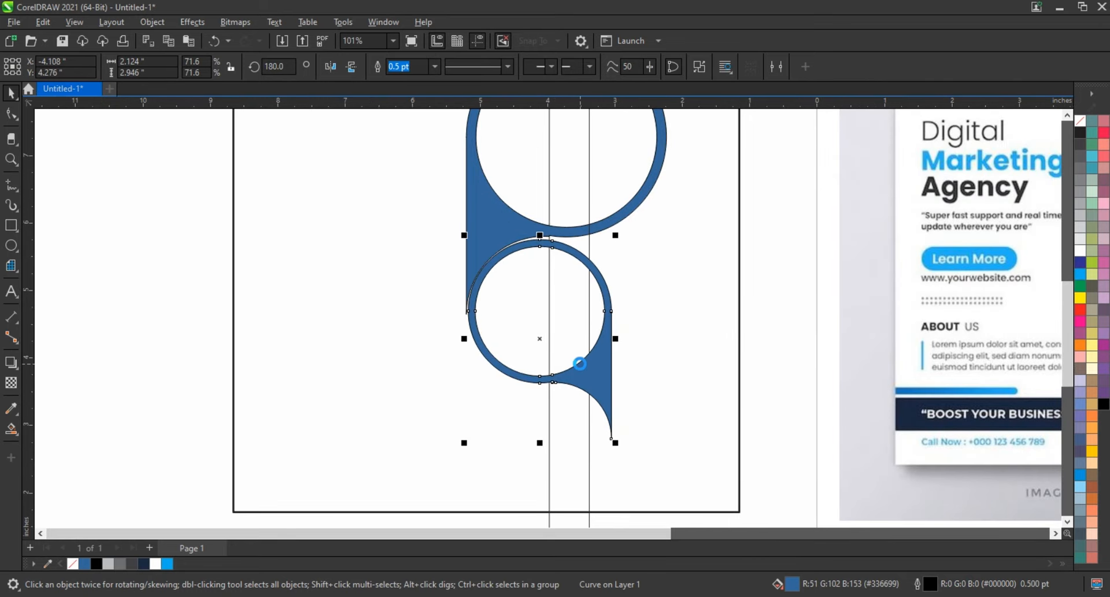
pyautogui.moveTo(616, 235); pyautogui.dragTo(620, 230)
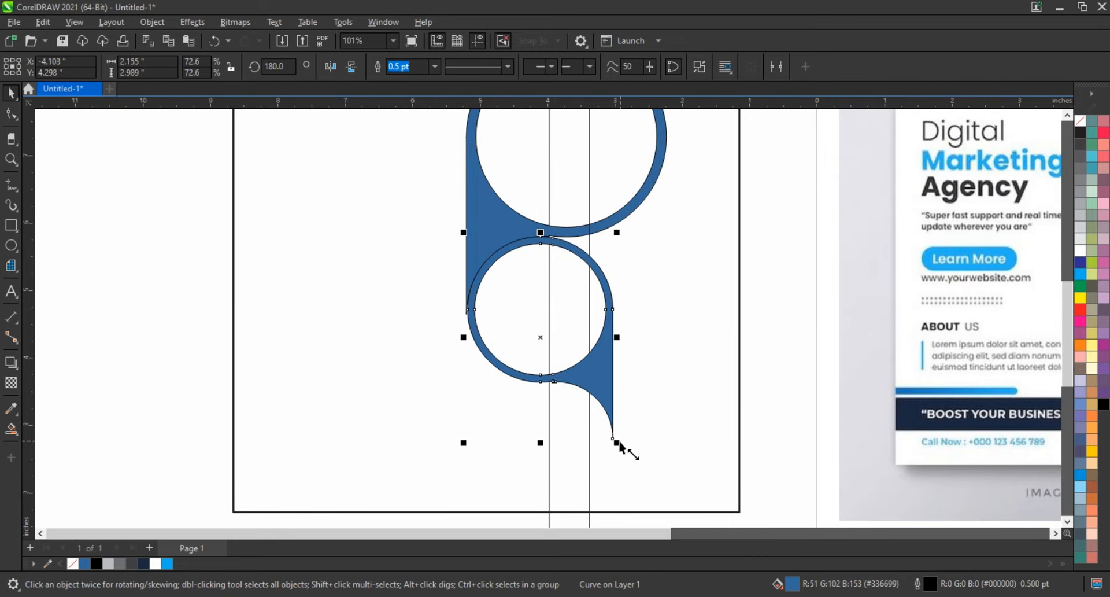
pyautogui.moveTo(618, 444); pyautogui.dragTo(621, 448)
pyautogui.moveTo(463, 448); pyautogui.dragTo(462, 453)
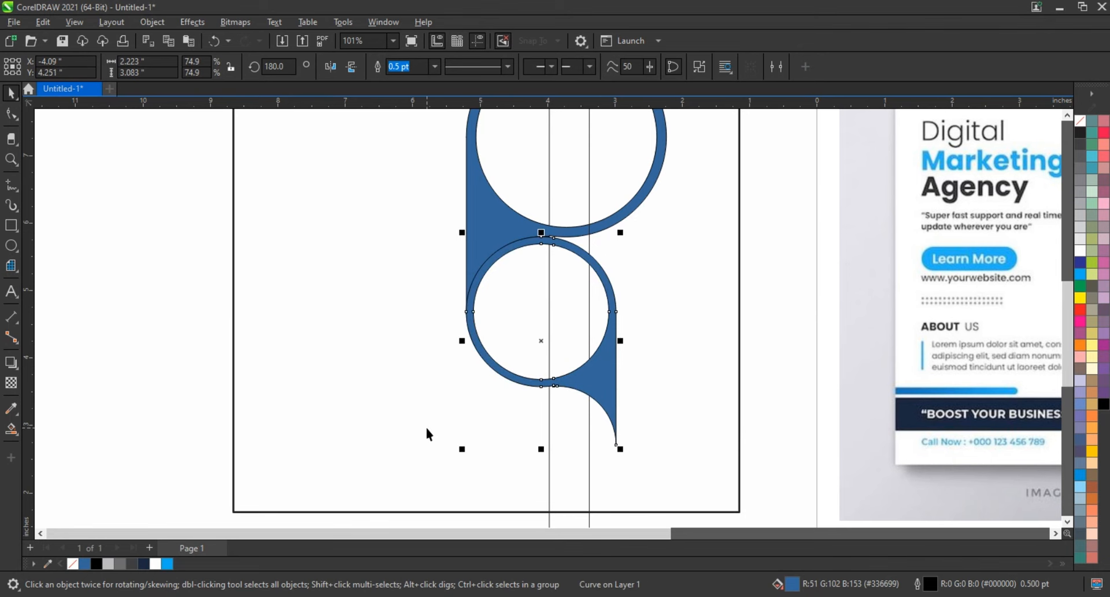
# - Copy the middle ring shape turned back to 0°, scale it to about 1.33 × 1.85 in, and place it below the middle ring
pyautogui.scroll(-2, 426, 436)
pyautogui.moveTo(541, 378); pyautogui.dragTo(371, 353)
pyautogui.rightClick(371, 353)
pyautogui.moveTo(363, 318); pyautogui.dragTo(397, 366)
pyautogui.moveTo(411, 413); pyautogui.dragTo(494, 454)
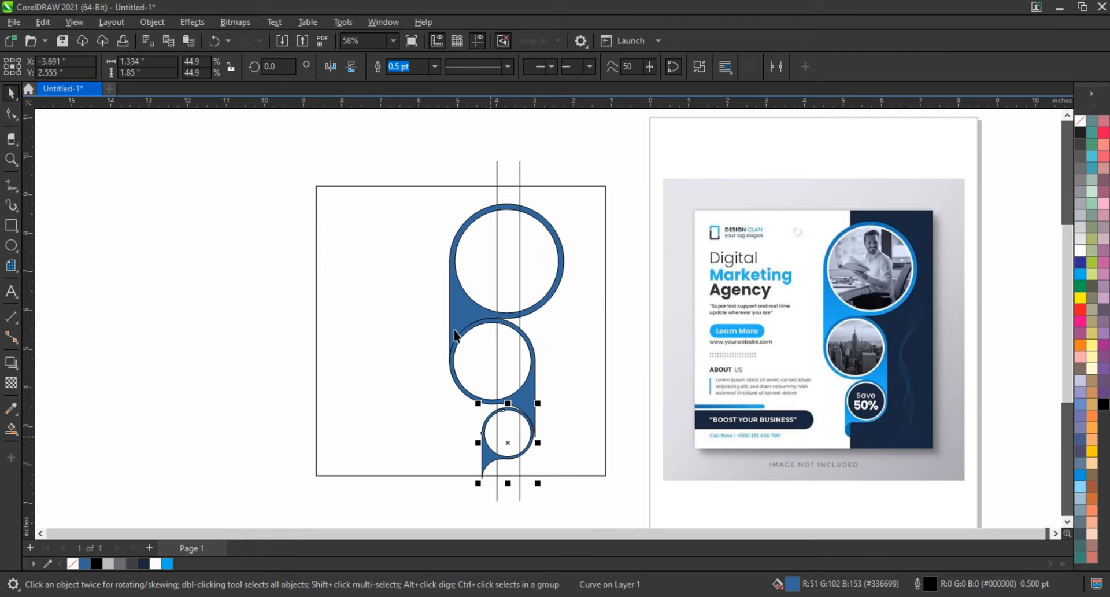
# - Enlarge the smallest ring shape to about 1.48 × 2.05 in and nudge it up into the middle shape's curve
pyautogui.scroll(4, 503, 462)
pyautogui.moveTo(580, 220); pyautogui.dragTo(583, 216)
pyautogui.moveTo(428, 215); pyautogui.dragTo(422, 209)
pyautogui.moveTo(583, 426); pyautogui.dragTo(591, 435)
pyautogui.moveTo(519, 368); pyautogui.dragTo(514, 369)
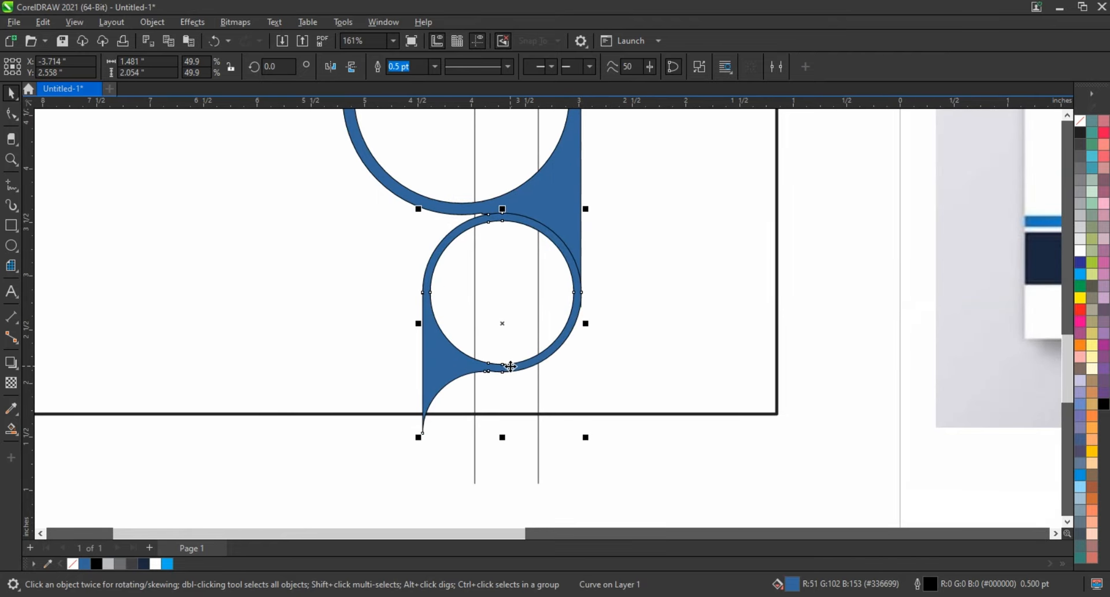
pyautogui.click(509, 367)
pyautogui.click(509, 367)
pyautogui.click(512, 367)
pyautogui.press('Up')
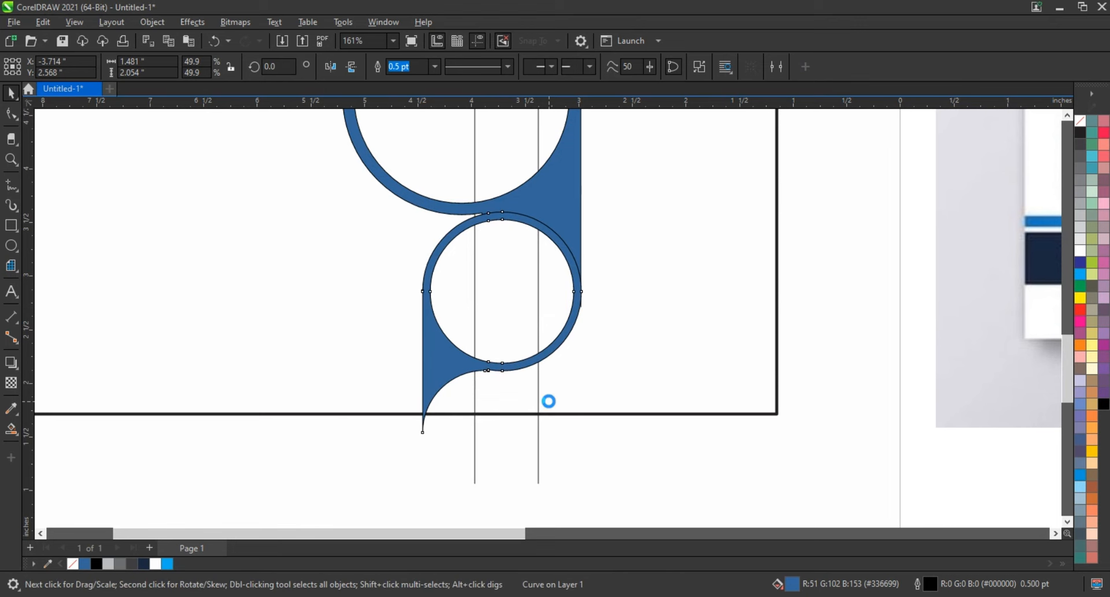
# - Nudge the smallest ring shape slightly down so it seats in the curve below the middle ring
pyautogui.press('Left')
pyautogui.press('Right')
pyautogui.press('Down')
pyautogui.press('Down')
pyautogui.press('Down')
pyautogui.press('Right')
pyautogui.scroll(-3, 548, 401)
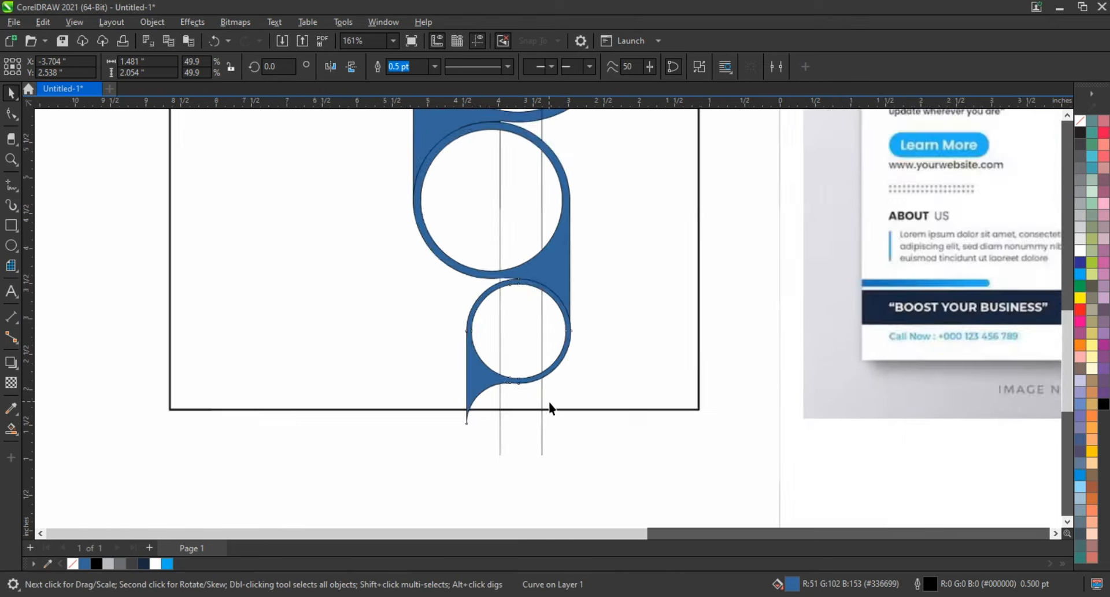
# - Scale the three ring shapes together to about 2.71 × 6.6 in so the chain fits inside the square
pyautogui.moveTo(562, 435); pyautogui.dragTo(564, 424)
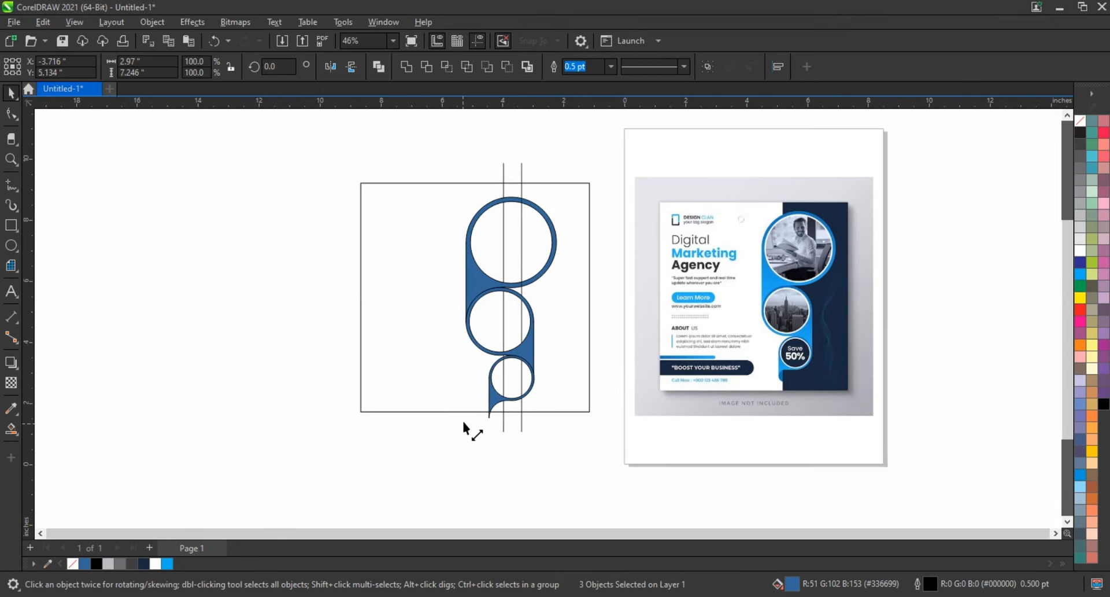
pyautogui.moveTo(462, 421); pyautogui.dragTo(467, 416)
pyautogui.click(560, 410)
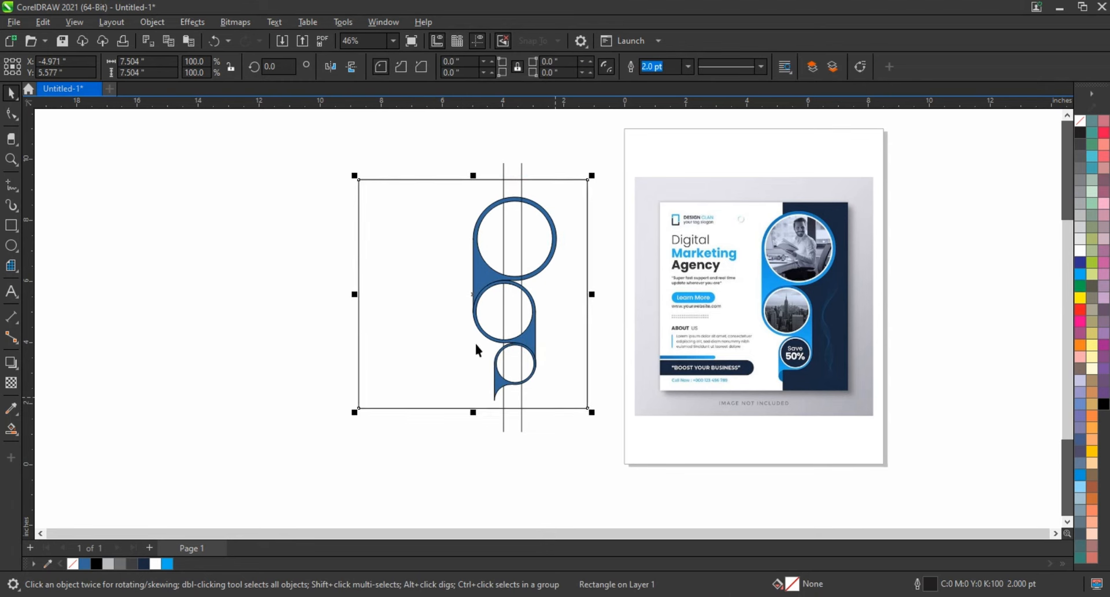
pyautogui.moveTo(288, 174); pyautogui.dragTo(561, 406)
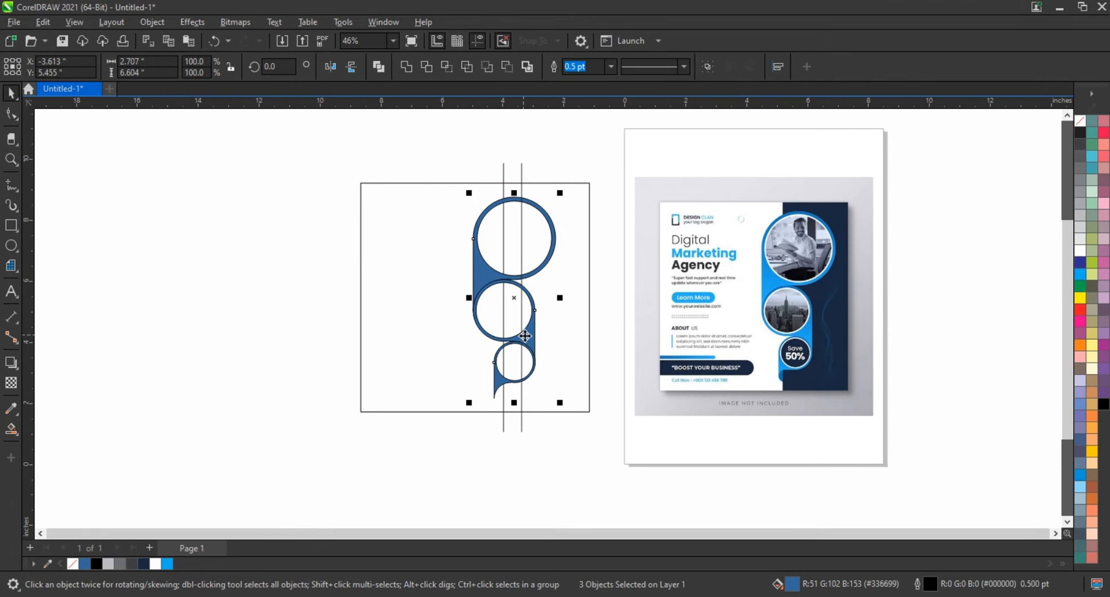
pyautogui.moveTo(525, 333); pyautogui.dragTo(526, 332)
pyautogui.press('z')
pyautogui.moveTo(285, 137); pyautogui.dragTo(954, 459)
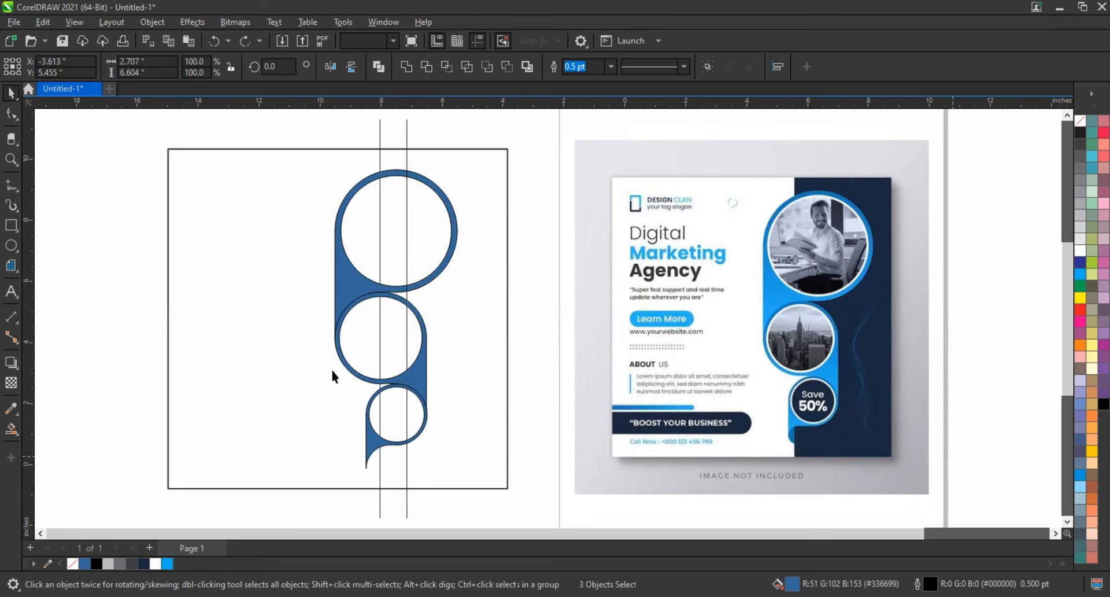
# - Draw a circle about 0.94 in wide below the smallest ring, fitted into the curve of its tail
pyautogui.moveTo(538, 507); pyautogui.dragTo(538, 508)
pyautogui.press('F7')
pyautogui.moveTo(264, 326); pyautogui.dragTo(405, 466)
pyautogui.moveTo(305, 397); pyautogui.dragTo(300, 401)
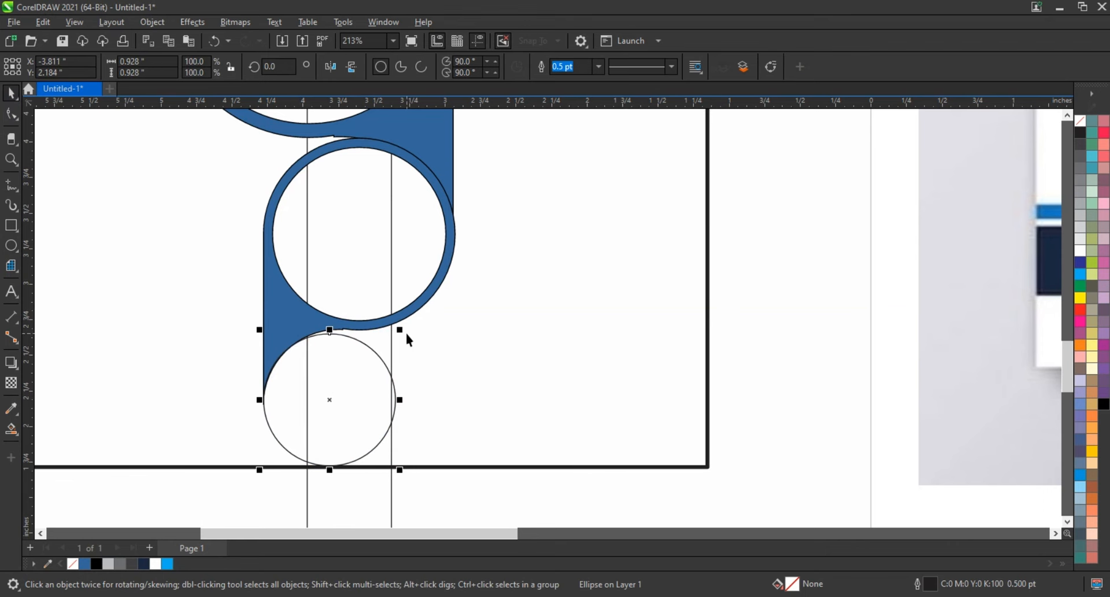
# - Smart-fill the part of the new circle left of the first vertical line with blue and delete the circle
pyautogui.click(11, 429)
pyautogui.click(293, 431)
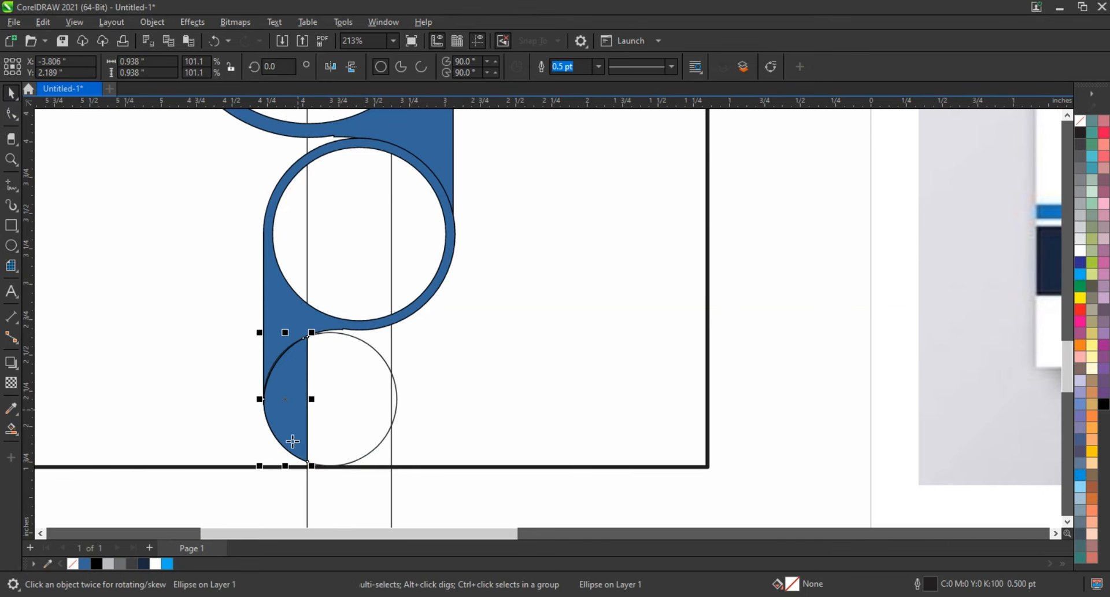
pyautogui.click(359, 368)
pyautogui.press('Delete')
pyautogui.scroll(-4, 339, 369)
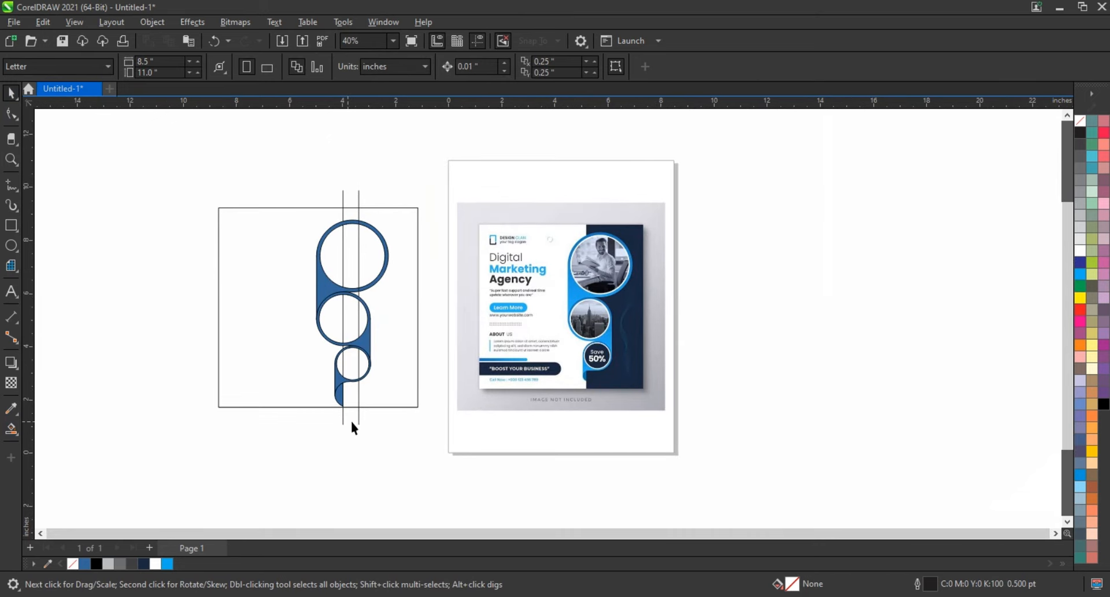
# - Delete the second vertical line and move the whole ring chain left, clear of the remaining line
pyautogui.click(359, 420)
pyautogui.press('Delete')
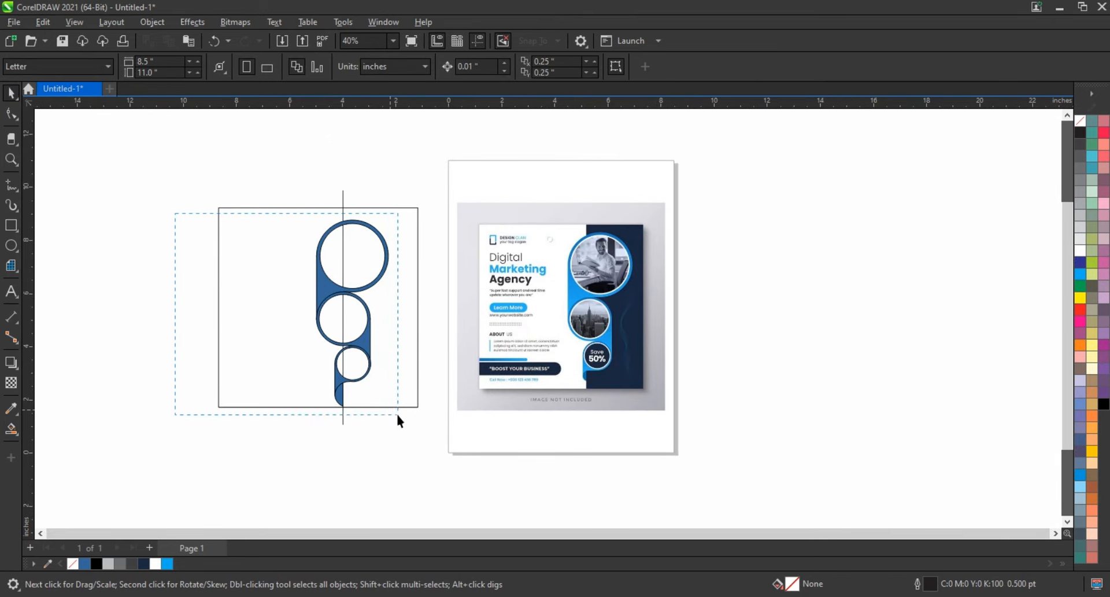
pyautogui.moveTo(398, 415); pyautogui.dragTo(398, 415)
pyautogui.moveTo(359, 343); pyautogui.dragTo(297, 384)
pyautogui.click(316, 443)
# - Create filled discs inside the three rings with Smart Fill and color them white
pyautogui.click(11, 429)
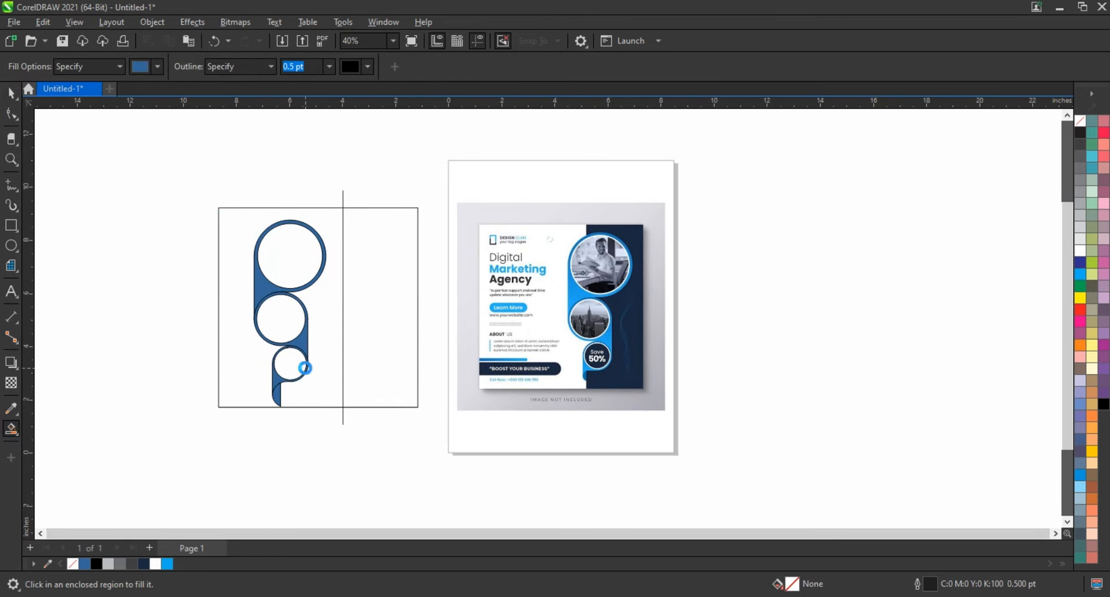
pyautogui.click(304, 368)
pyautogui.click(293, 319)
pyautogui.click(285, 253)
pyautogui.click(11, 93)
pyautogui.keyDown('shift'); pyautogui.click(272, 318); pyautogui.keyUp('shift')
pyautogui.keyDown('shift'); pyautogui.click(297, 363); pyautogui.keyUp('shift')
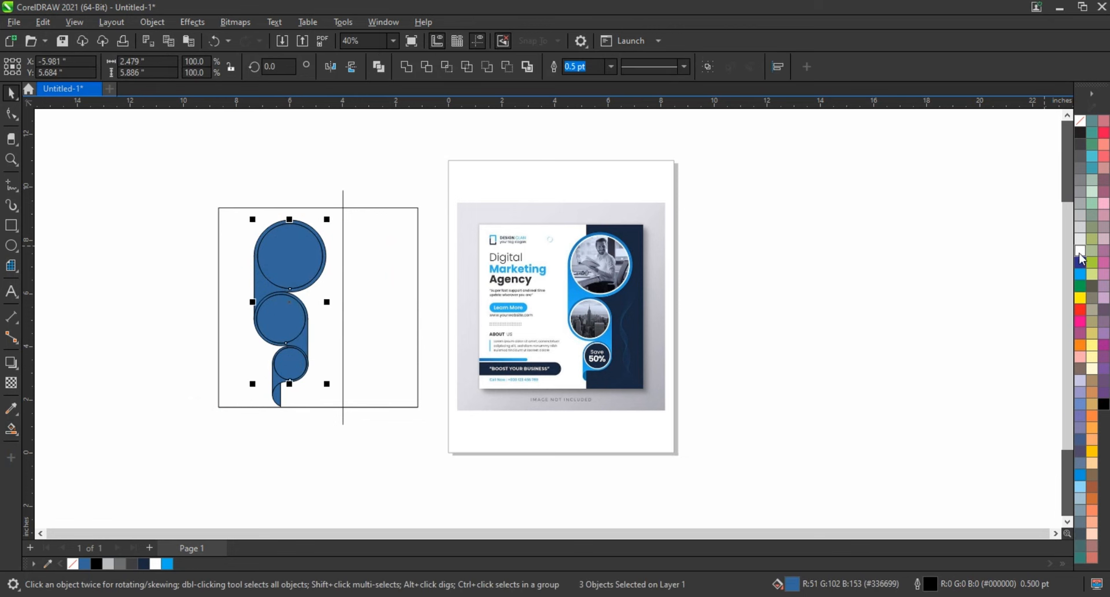
pyautogui.click(1080, 252)
# - Add a slightly smaller concentric copy inside each white circle, making the smallest copy about 1.12 in wide
pyautogui.click(297, 246)
pyautogui.rightClick(326, 224)
pyautogui.moveTo(328, 221); pyautogui.dragTo(325, 224)
pyautogui.click(281, 314)
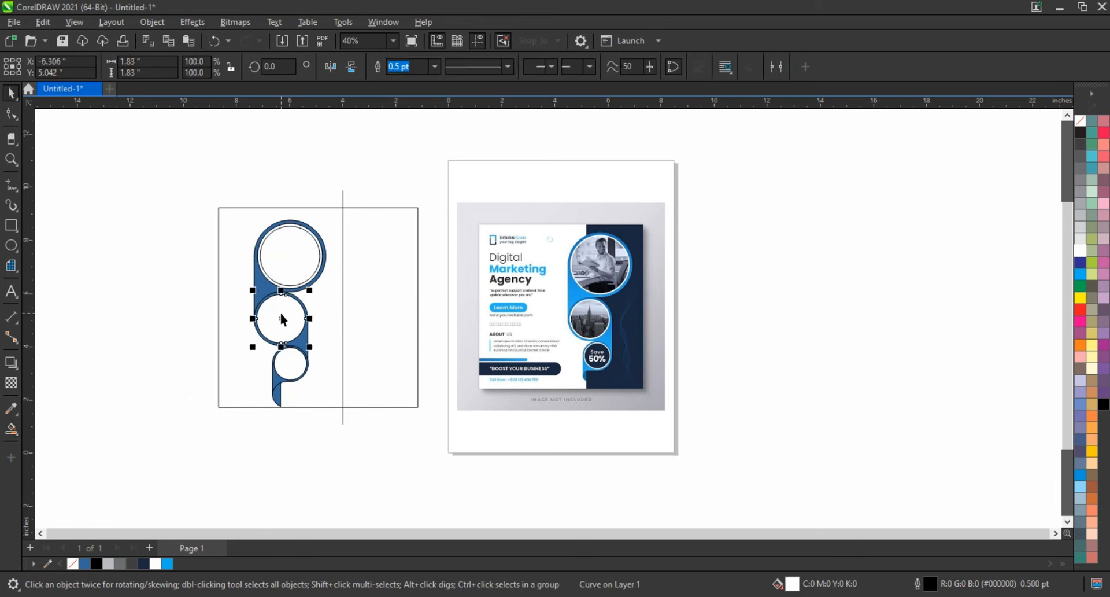
pyautogui.moveTo(309, 290); pyautogui.dragTo(307, 292)
pyautogui.rightClick(307, 292)
pyautogui.click(294, 363)
pyautogui.moveTo(310, 344); pyautogui.dragTo(308, 345)
pyautogui.rightClick(308, 346)
pyautogui.click(175, 261)
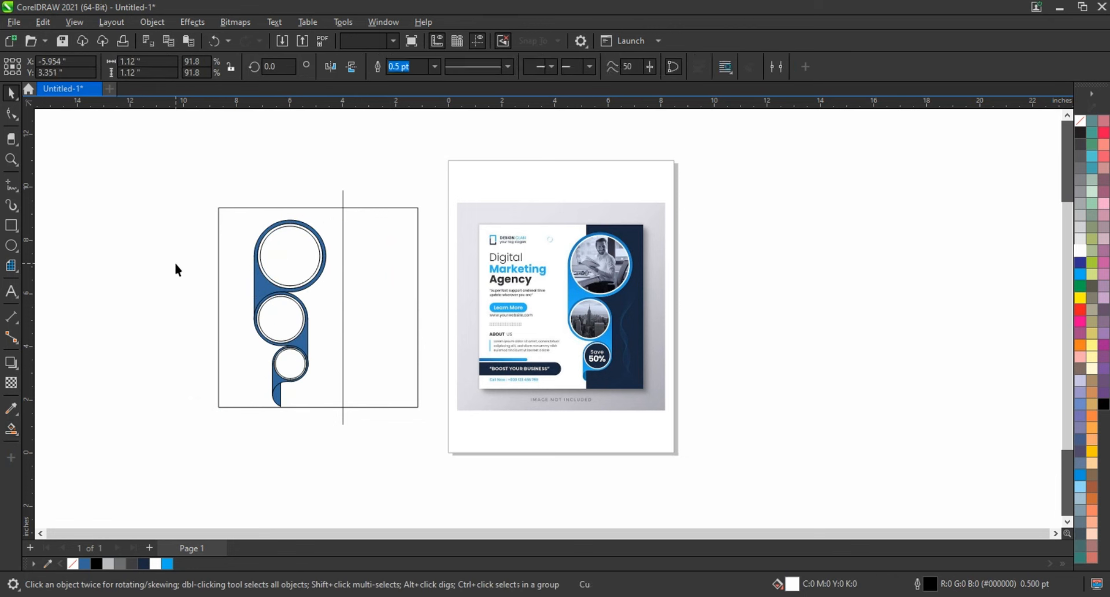
# - Smart-fill the square's area right of the vertical line, delete the line, and color the new panel dark navy (#19283F)
pyautogui.click(12, 429)
pyautogui.click(373, 266)
pyautogui.click(11, 93)
pyautogui.click(343, 192)
pyautogui.press('Delete')
pyautogui.click(374, 244)
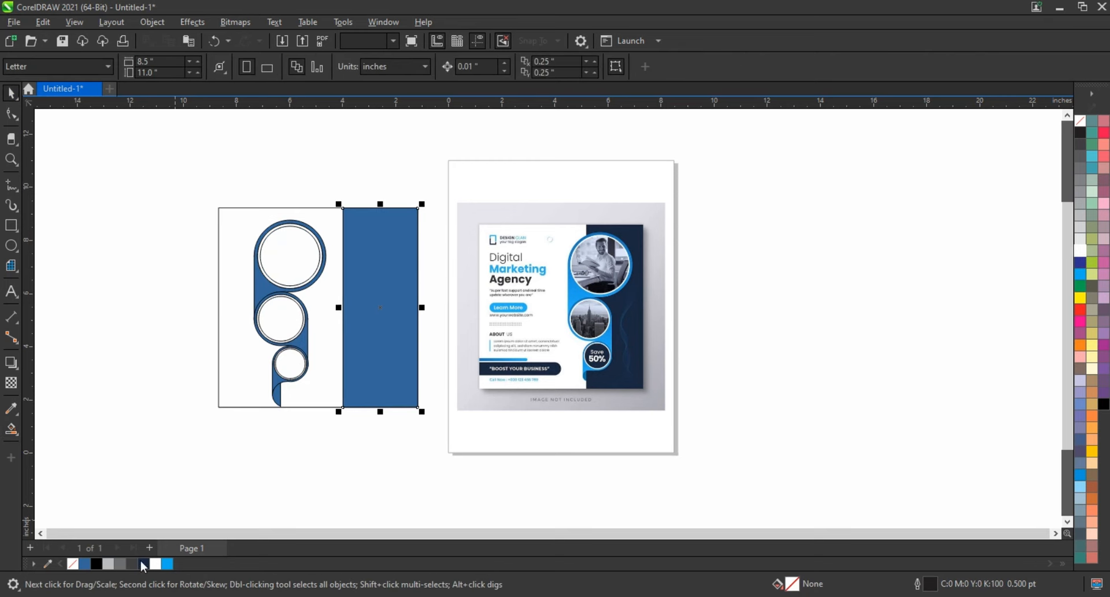
pyautogui.click(143, 564)
# - Move the ring chain onto the edge of the navy panel and scale it to about 2.48 × 6.43 in
pyautogui.moveTo(186, 191); pyautogui.dragTo(313, 435)
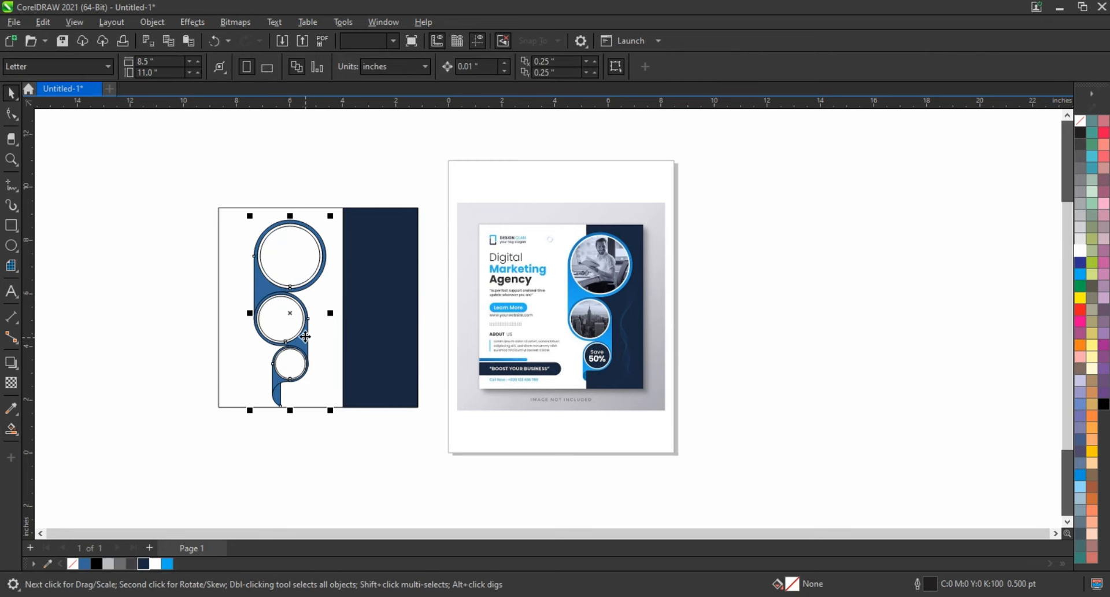
pyautogui.moveTo(306, 336); pyautogui.dragTo(368, 339)
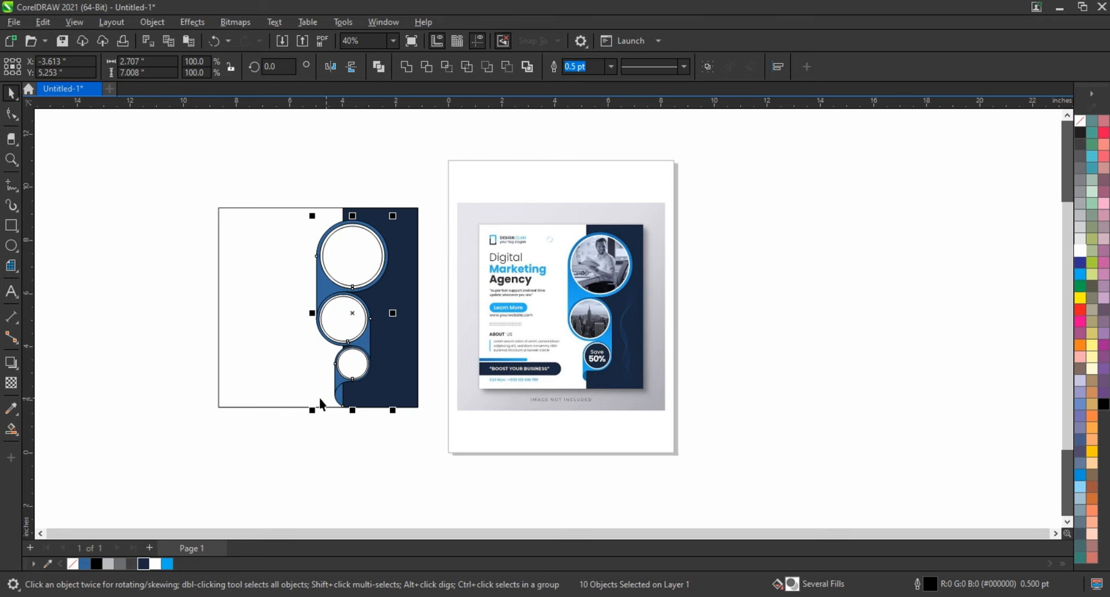
pyautogui.moveTo(312, 410); pyautogui.dragTo(318, 405)
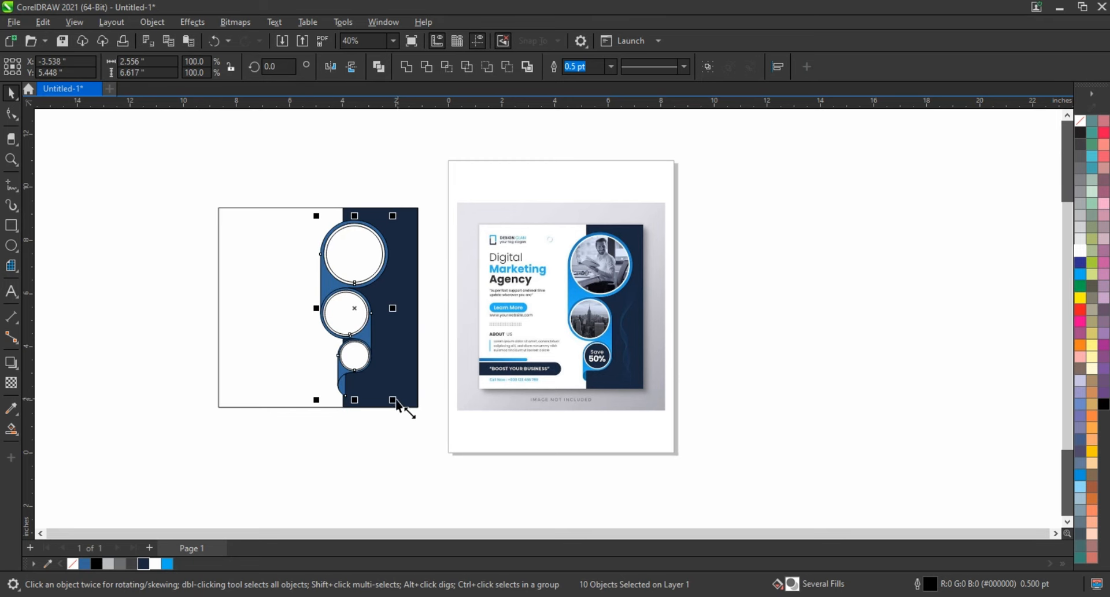
pyautogui.moveTo(394, 401); pyautogui.dragTo(392, 400)
pyautogui.moveTo(129, 178); pyautogui.dragTo(716, 467)
pyautogui.hotkey('shift', 'F2')
pyautogui.press('Escape')
pyautogui.moveTo(83, 134); pyautogui.dragTo(491, 489)
pyautogui.press('Left')
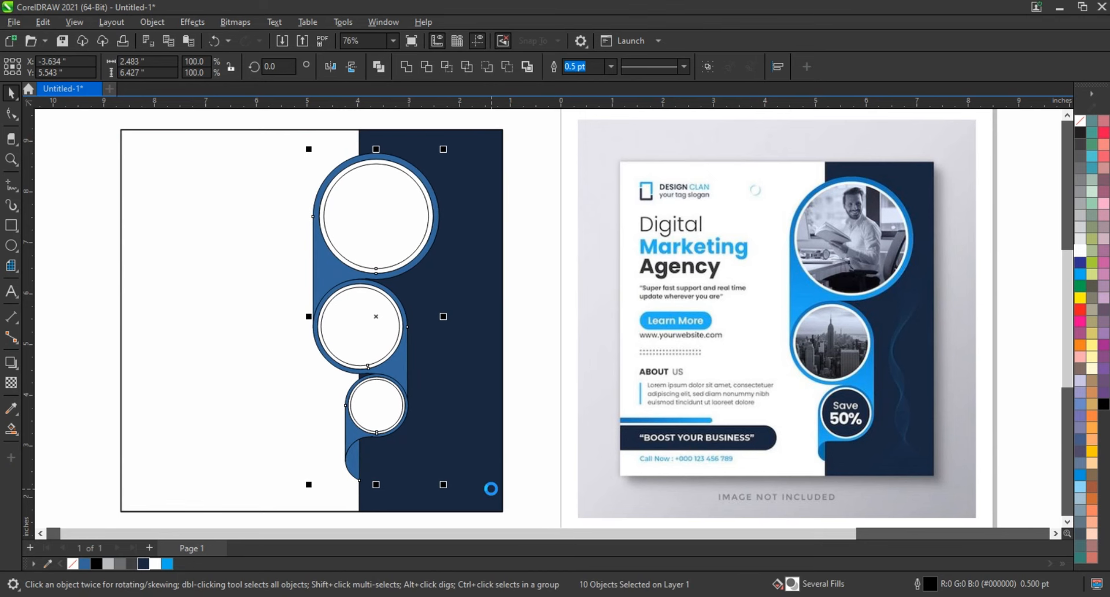
pyautogui.click(470, 416)
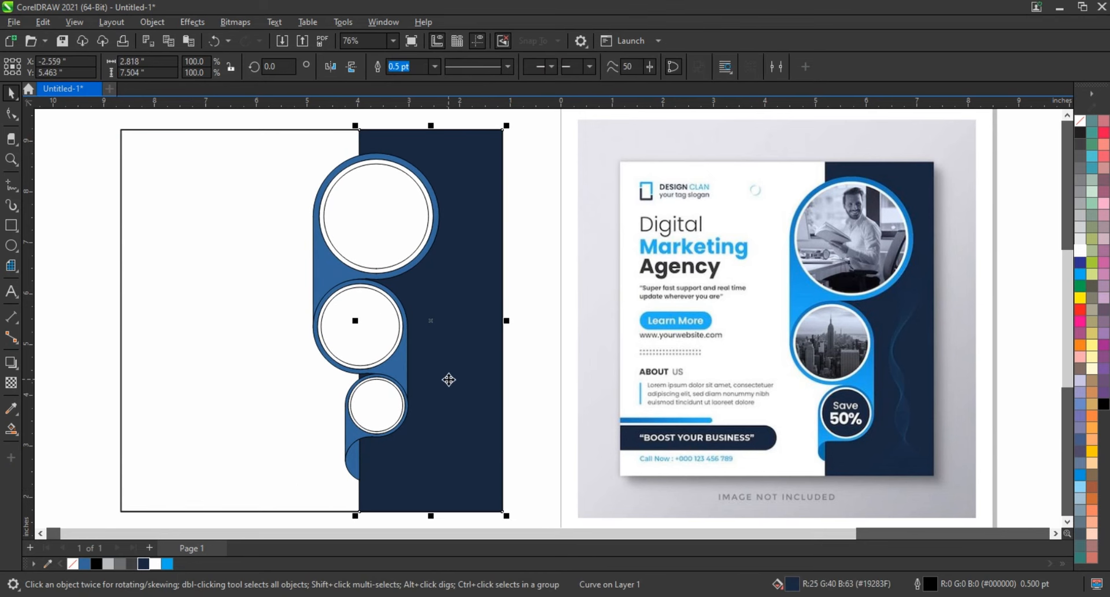
pyautogui.click(11, 115)
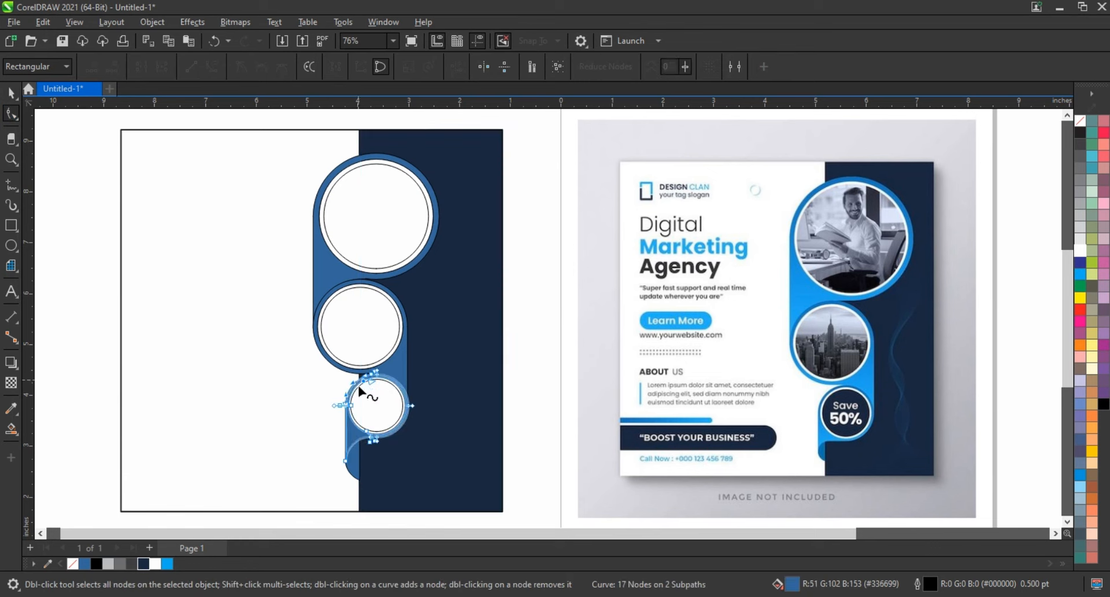
pyautogui.doubleClick(360, 323)
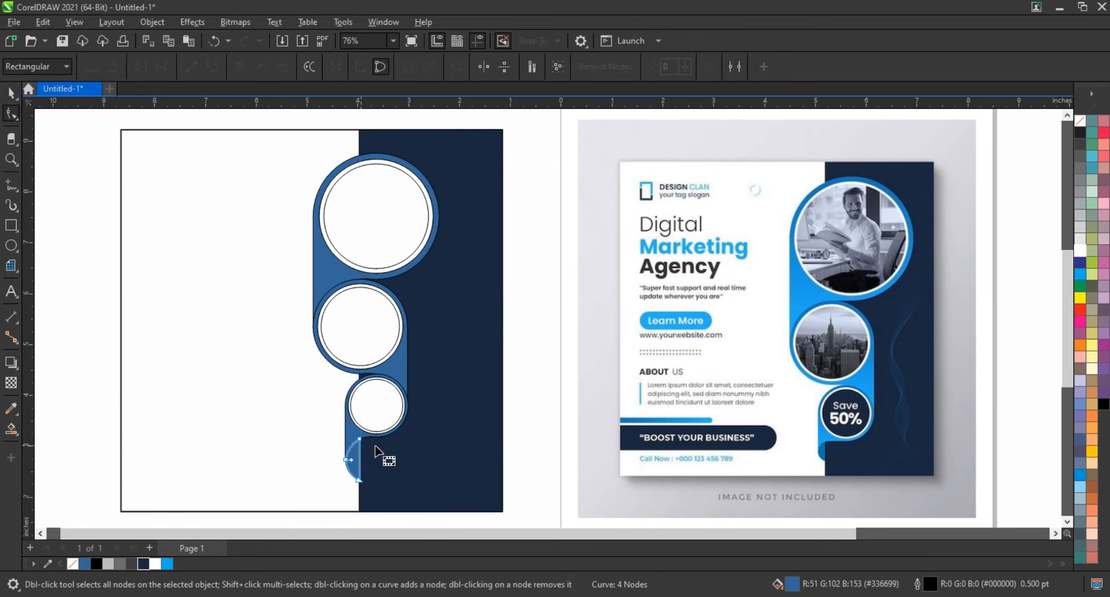
pyautogui.doubleClick(360, 436)
pyautogui.doubleClick(359, 383)
pyautogui.moveTo(359, 383); pyautogui.dragTo(398, 380)
pyautogui.press('space')
# - Apply a diagonal gradient to the large ring shape, from dark blue at its upper right to cyan at its lower left
pyautogui.click(472, 204)
pyautogui.click(435, 204)
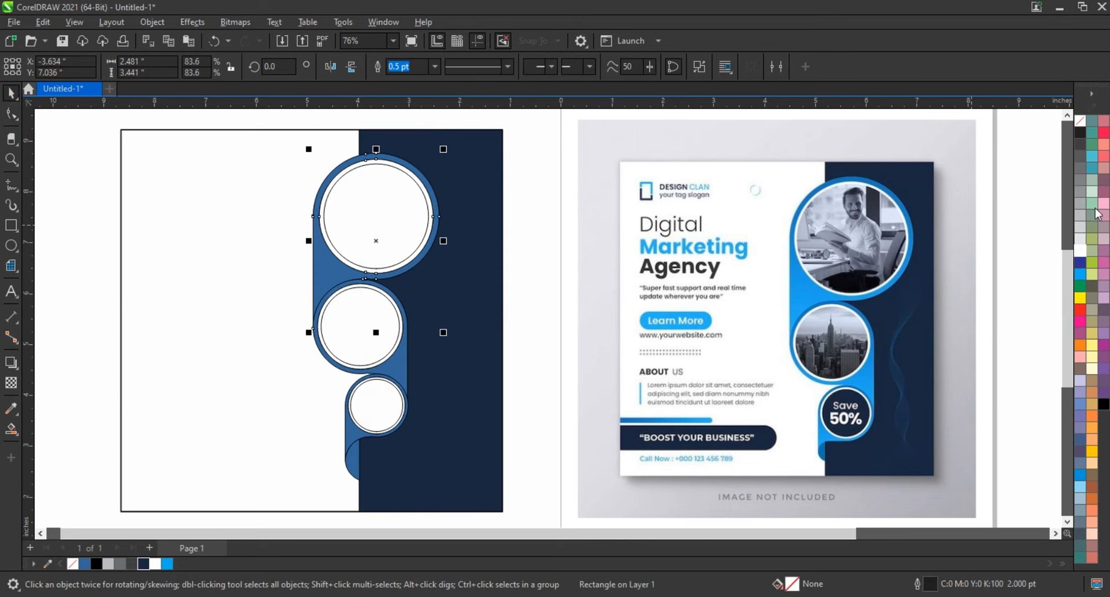
pyautogui.click(1080, 263)
pyautogui.press('g')
pyautogui.moveTo(424, 159); pyautogui.dragTo(358, 267)
pyautogui.moveTo(1080, 274); pyautogui.dragTo(358, 267)
pyautogui.moveTo(422, 157); pyautogui.dragTo(439, 140)
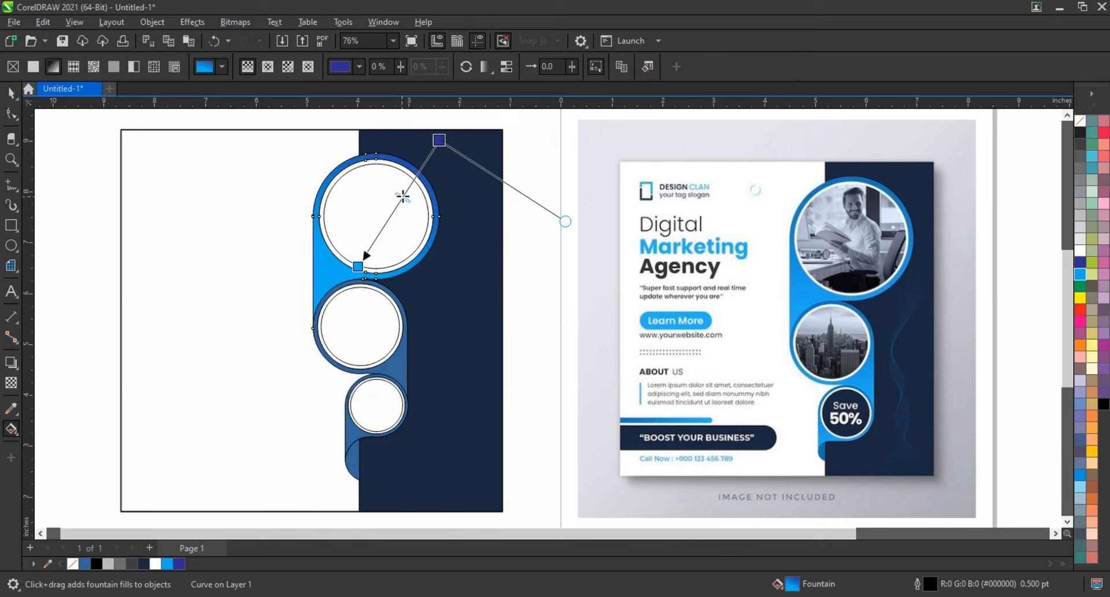
pyautogui.press('space')
# - Fill the middle ring shape with a gradient from dark blue at its upper left to cyan
pyautogui.click(391, 368)
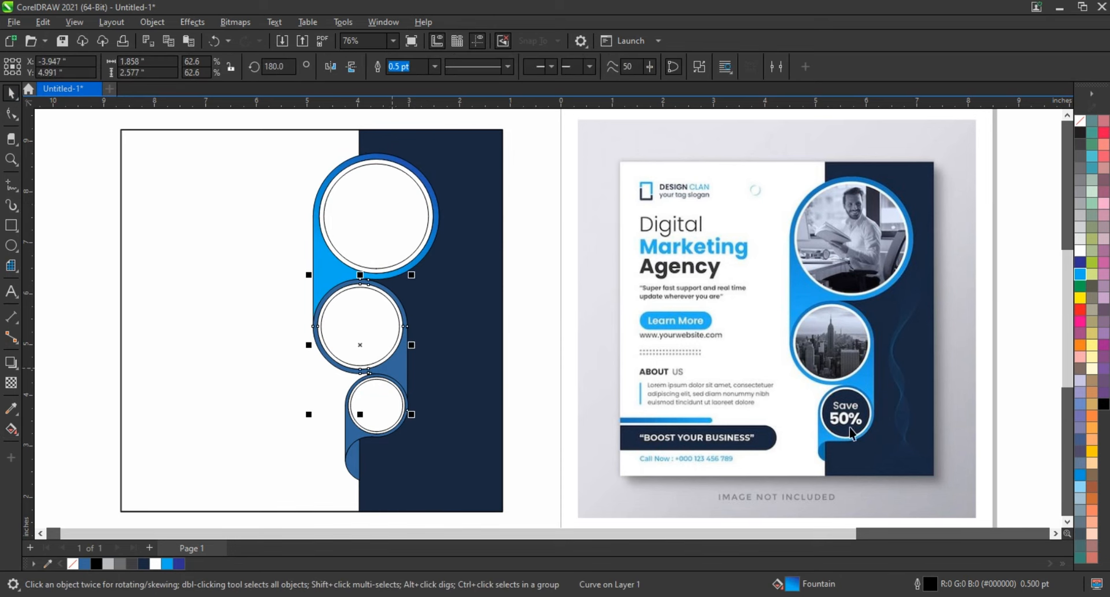
pyautogui.click(1080, 262)
pyautogui.press('g')
pyautogui.moveTo(324, 260); pyautogui.dragTo(306, 222)
pyautogui.click(11, 92)
# - Apply a cyan to dark blue diagonal gradient to the smallest ring shape and fill the tail piece below it cyan
pyautogui.click(352, 442)
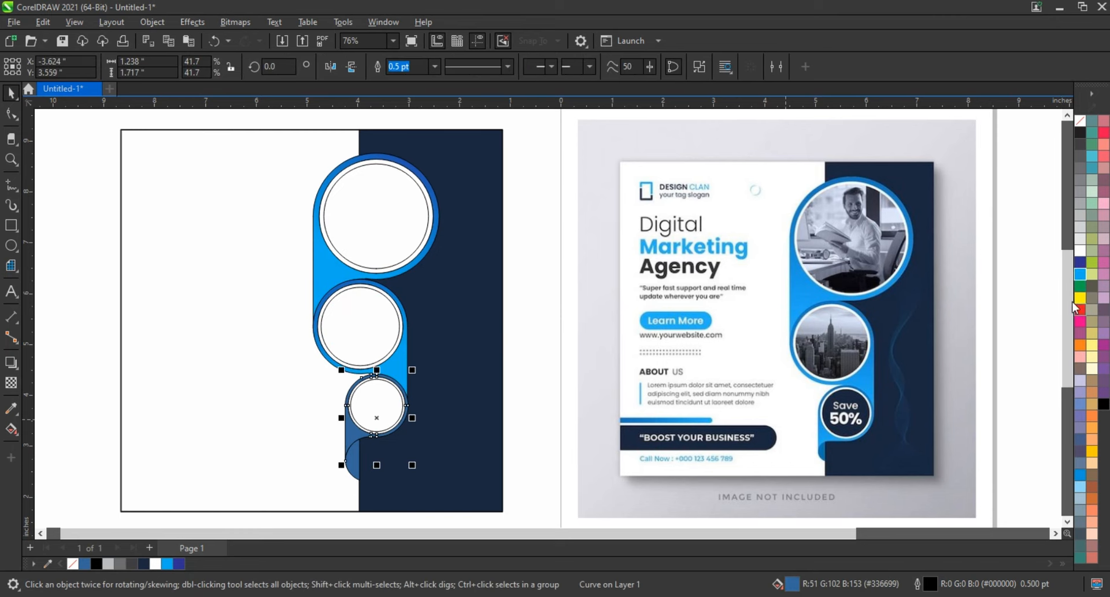
pyautogui.press('g')
pyautogui.moveTo(359, 421); pyautogui.dragTo(446, 347)
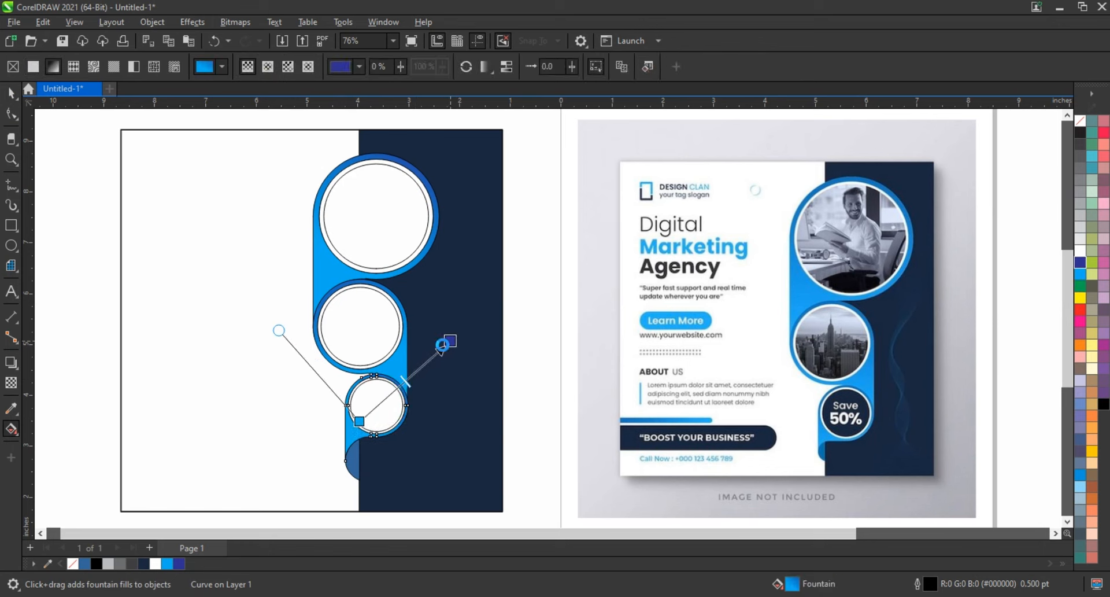
pyautogui.press('space')
pyautogui.press('Escape')
pyautogui.click(352, 463)
pyautogui.click(1079, 272)
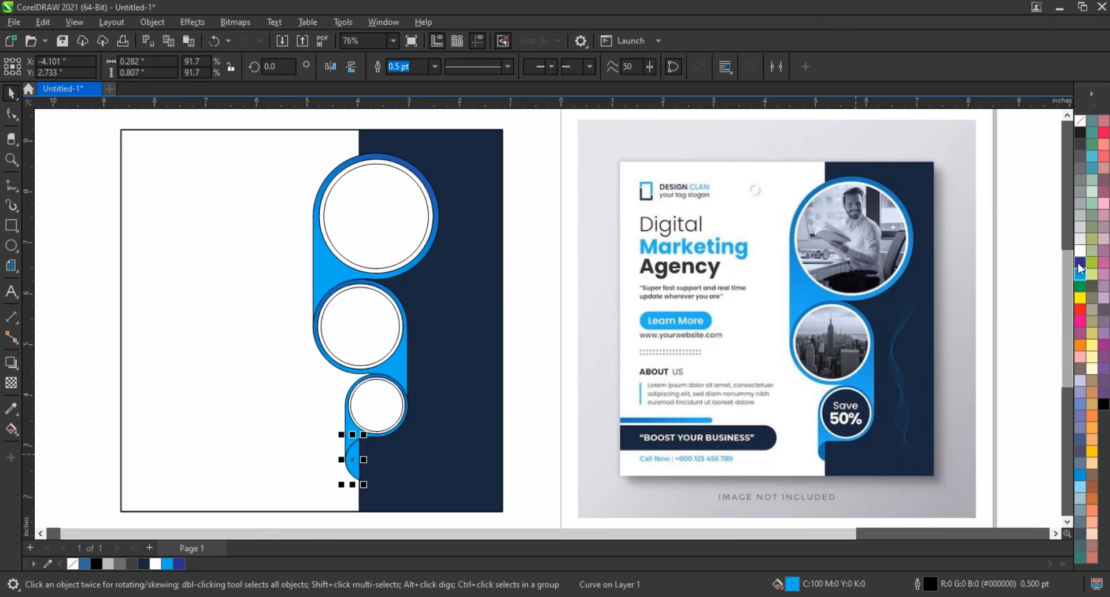
# - Fill the three inner circles light gray and remove the outlines from the ring artwork
pyautogui.click(365, 212)
pyautogui.keyDown('shift'); pyautogui.click(360, 325); pyautogui.keyUp('shift')
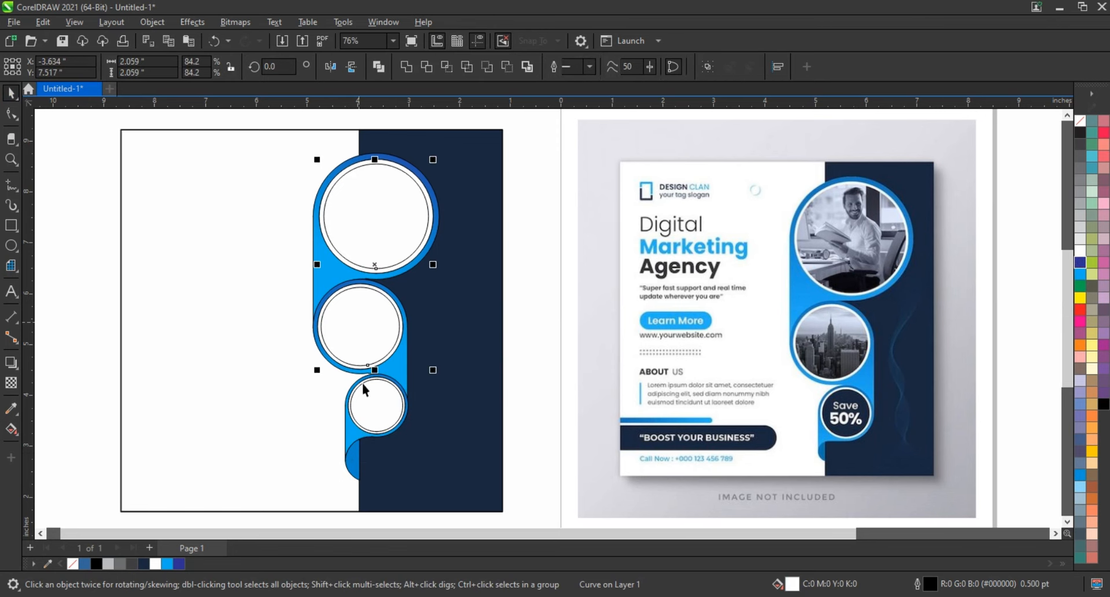
pyautogui.keyDown('shift'); pyautogui.click(370, 399); pyautogui.keyUp('shift')
pyautogui.click(1079, 226)
pyautogui.scroll(-1, 141, 273)
pyautogui.moveTo(88, 129); pyautogui.dragTo(374, 441)
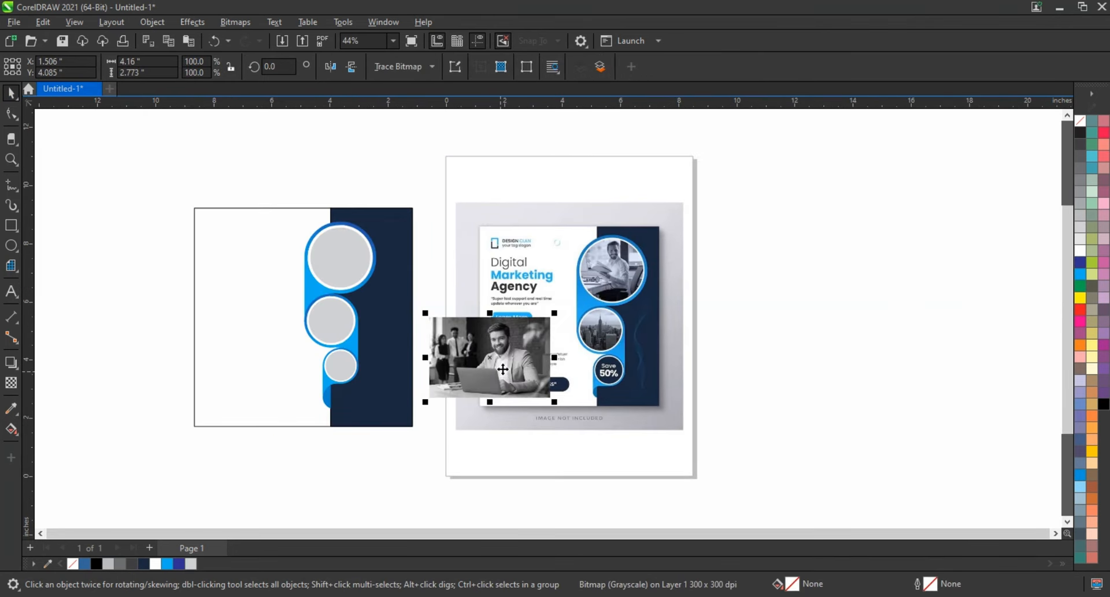
# - PowerClip the grayscale photo of the man with a laptop inside the large gray circle
pyautogui.rightClick(500, 372)
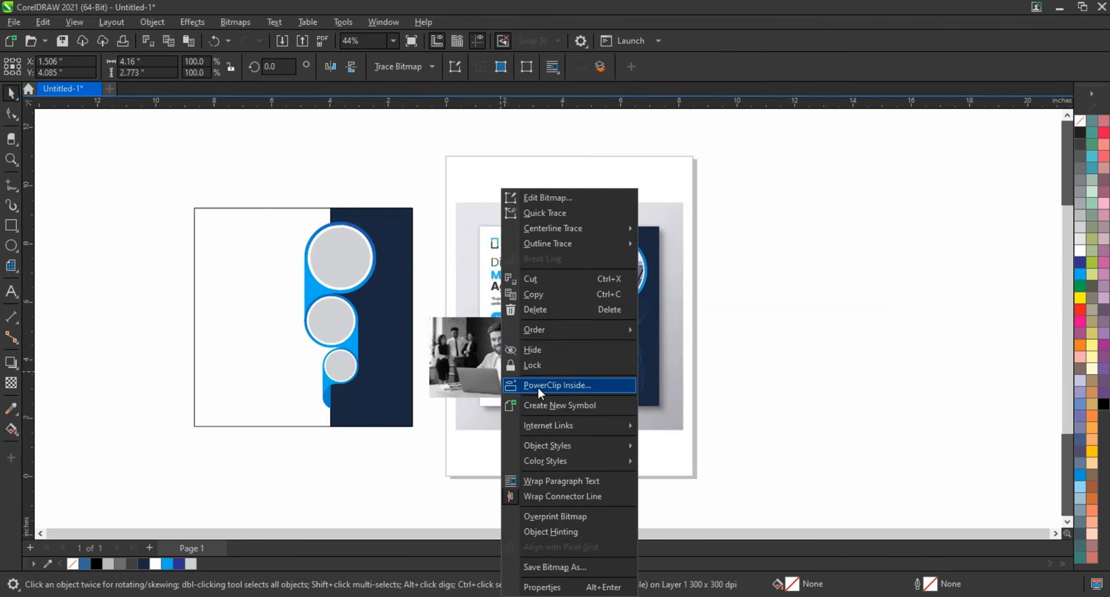
pyautogui.click(539, 385)
pyautogui.click(344, 256)
# - Edit the large circle's clipped photo, scaling it to about 3.59 × 2.39 in and positioning the man within the circle
pyautogui.rightClick(354, 254)
pyautogui.click(383, 186)
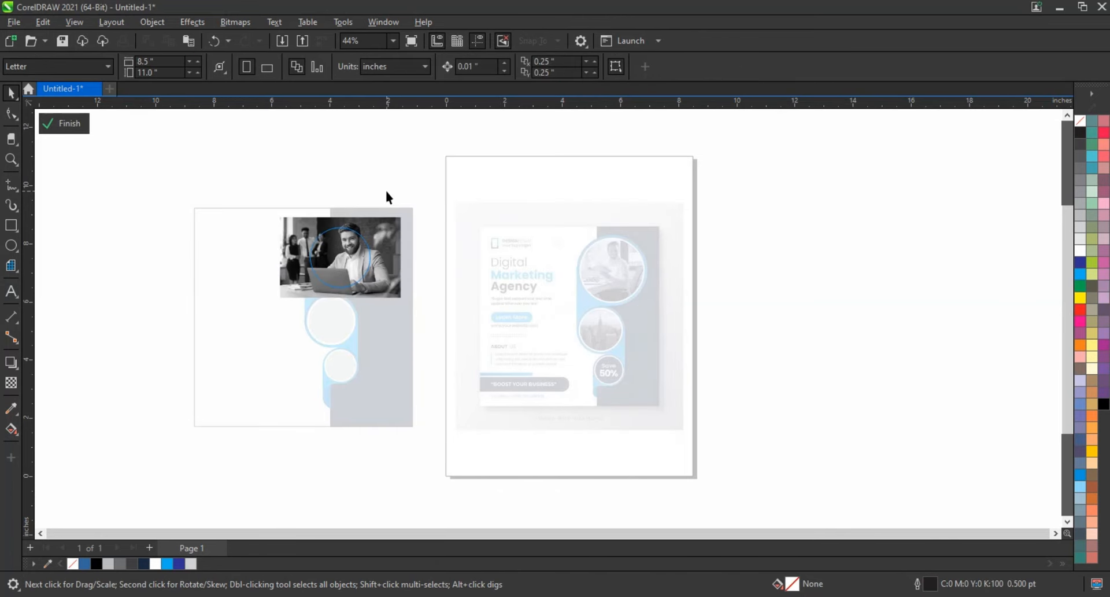
pyautogui.click(386, 267)
pyautogui.moveTo(401, 218)
pyautogui.mouseDown()
pyautogui.moveTo(406, 231)
pyautogui.moveTo(384, 229)
pyautogui.mouseUp()
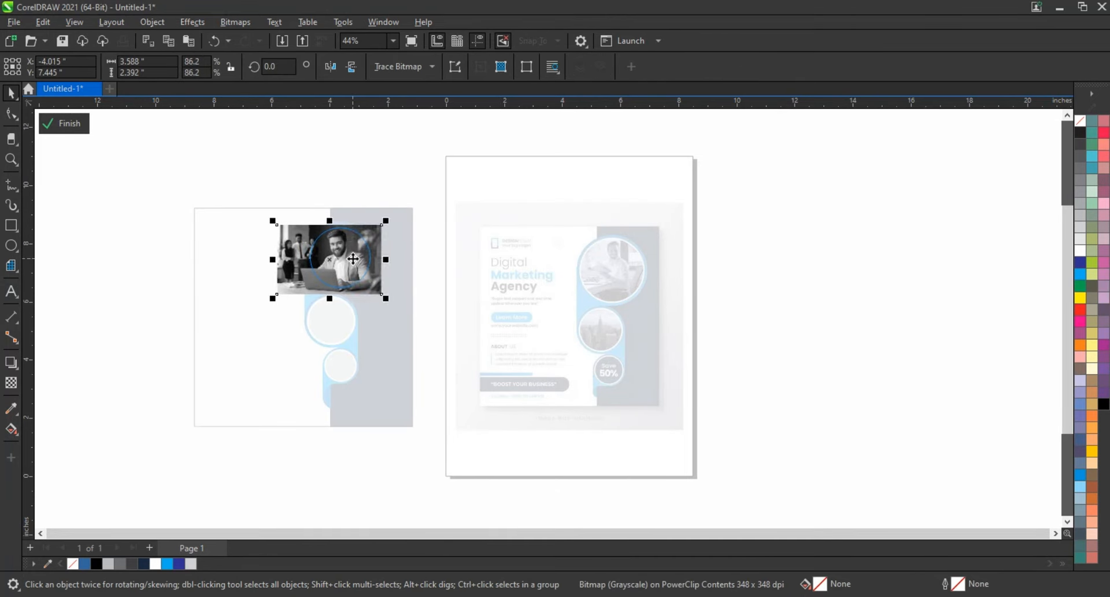
pyautogui.rightClick(352, 258)
pyautogui.click(396, 187)
pyautogui.click(460, 452)
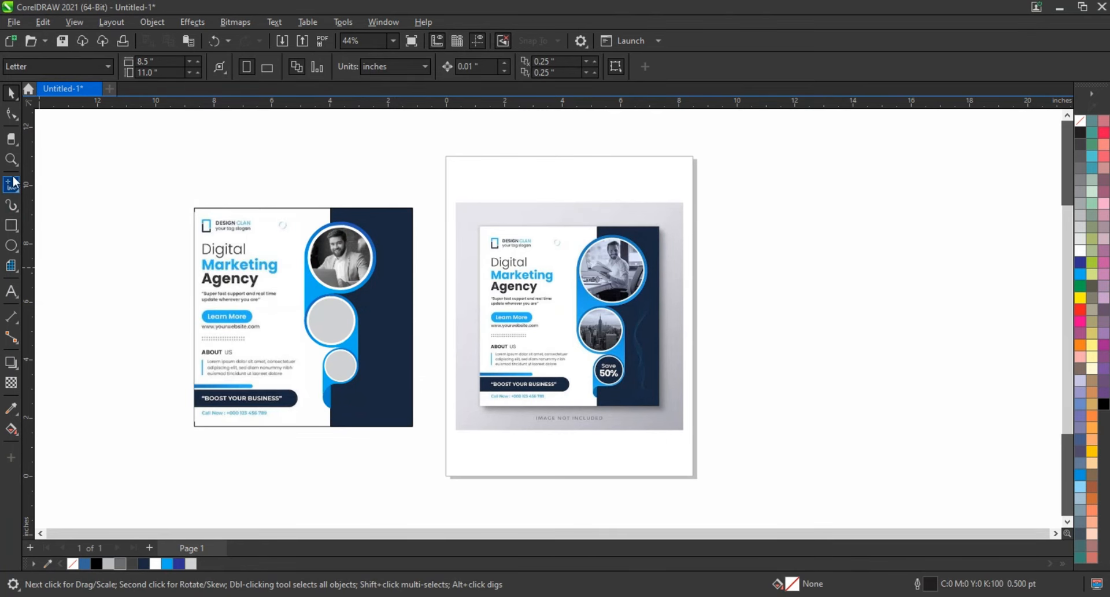
pyautogui.click(11, 159)
pyautogui.click(880, 479)
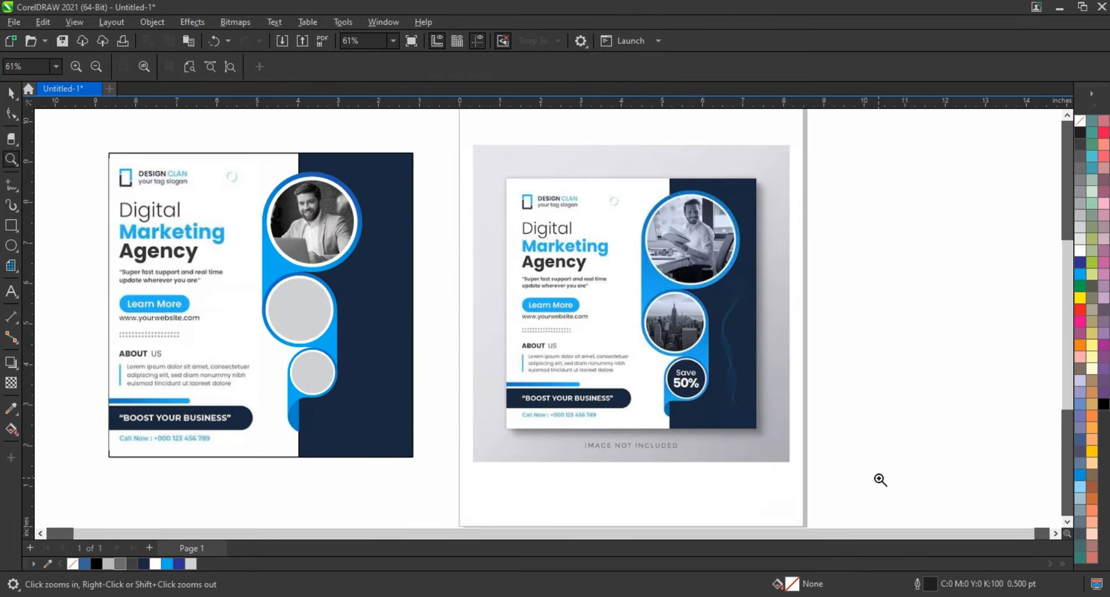